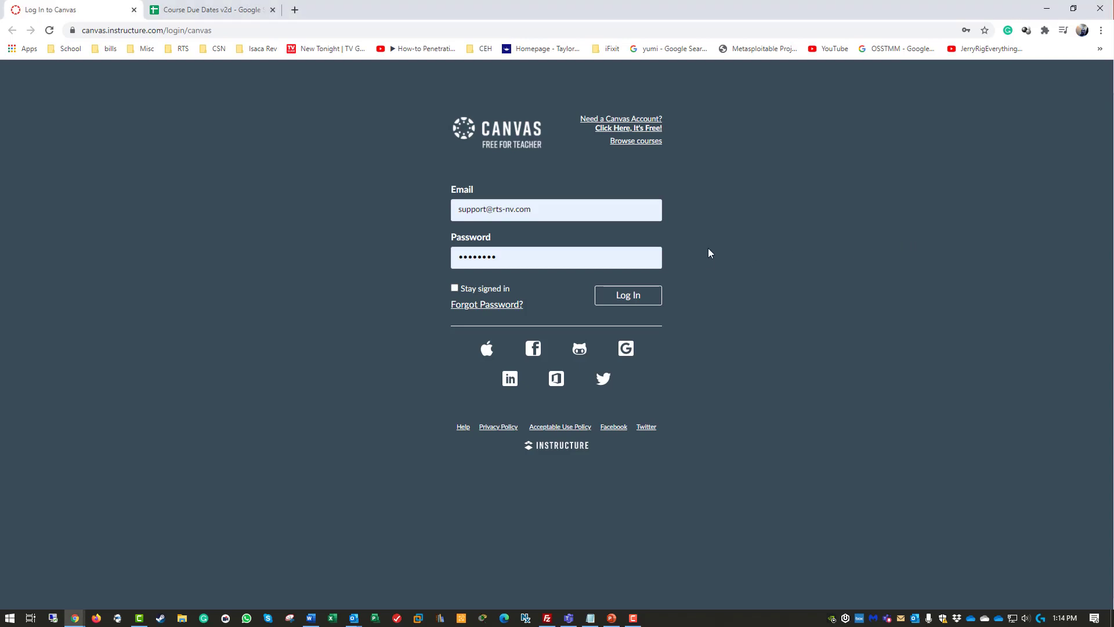
Sign in to Canvas and open Account Settings, scrolled down to Approved Integrations.
{"action": "left_click", "coordinate": [626, 295]}
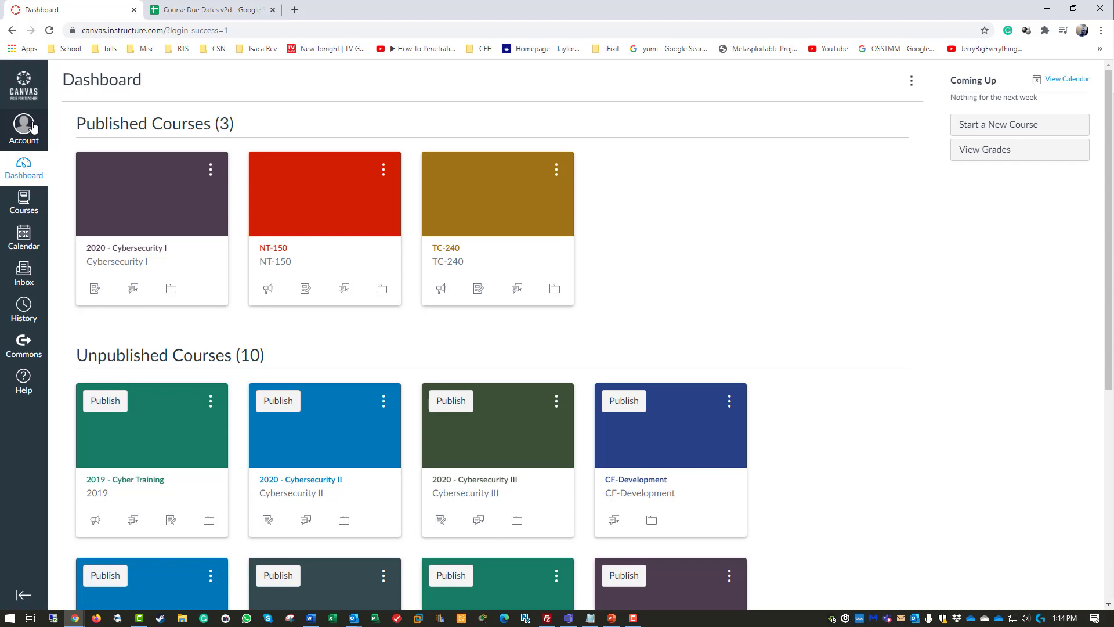
{"action": "left_click", "coordinate": [30, 126]}
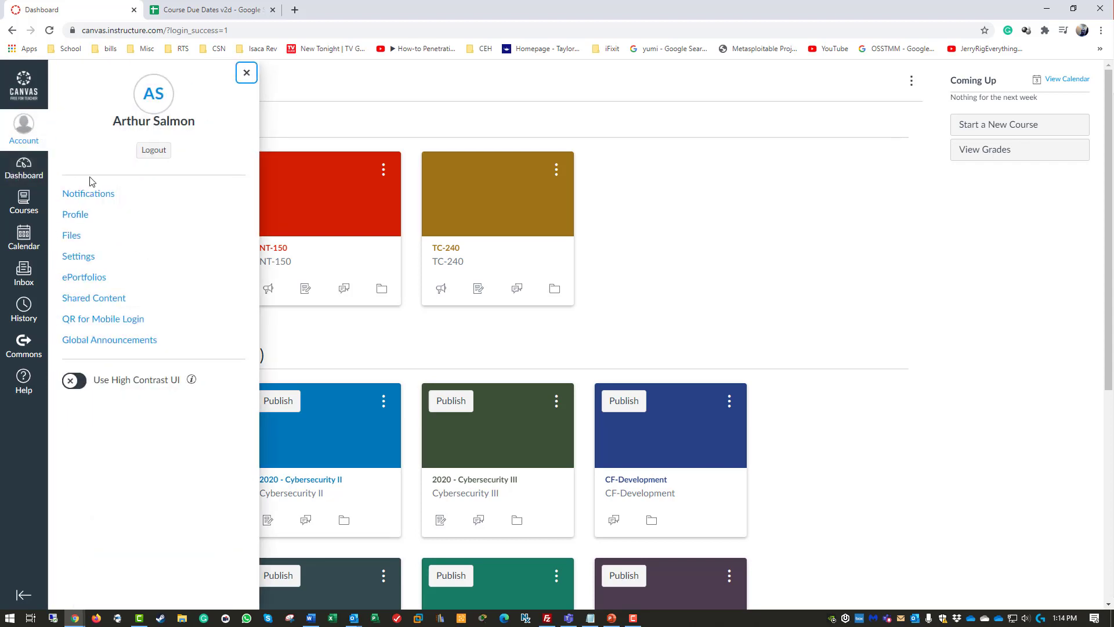
{"action": "left_click", "coordinate": [91, 259]}
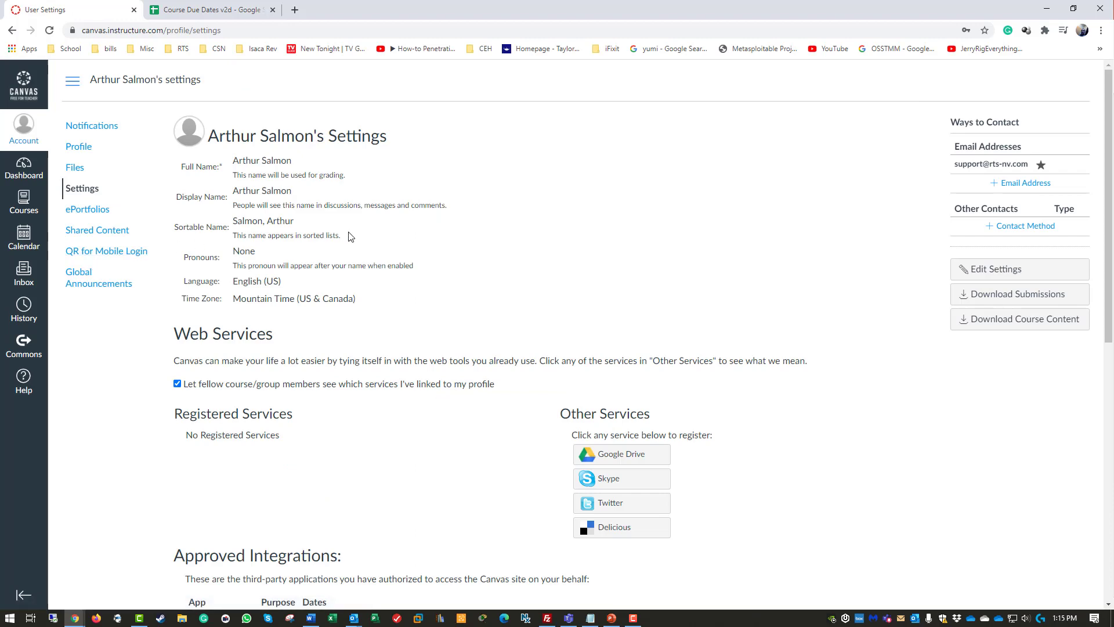
{"action": "scroll", "coordinate": [351, 237], "scroll_direction": "down", "scroll_amount": 6}
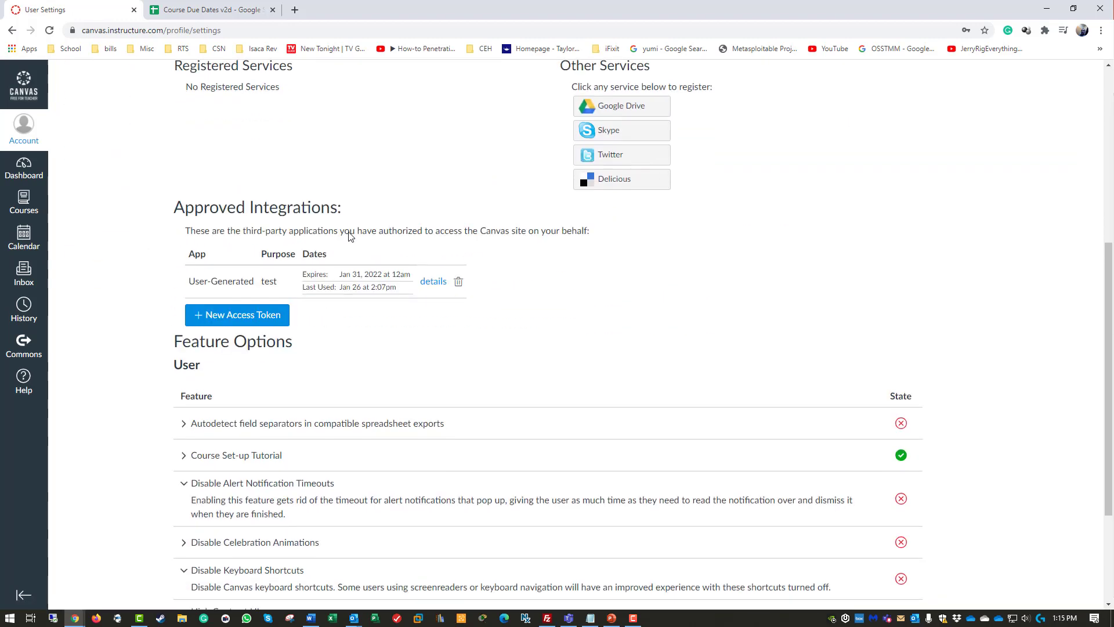
Generate a new access token with purpose 'Change DUe dates' expiring Jan 31, 2021.
{"action": "left_click", "coordinate": [227, 319]}
{"action": "left_click", "coordinate": [459, 352]}
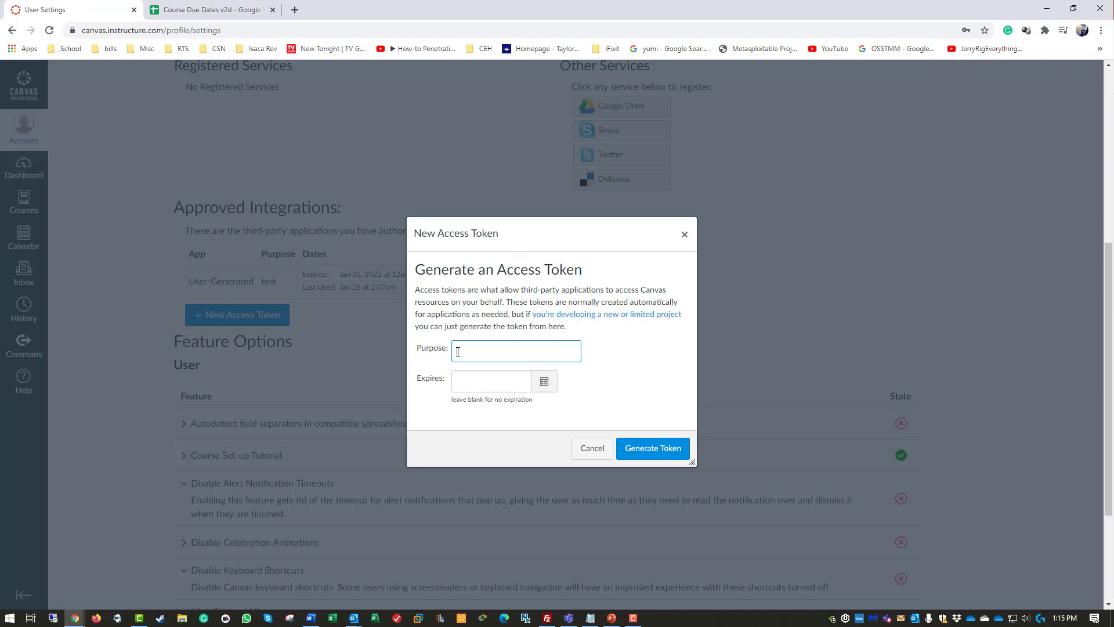
{"action": "type", "text": "Change DUe dates"}
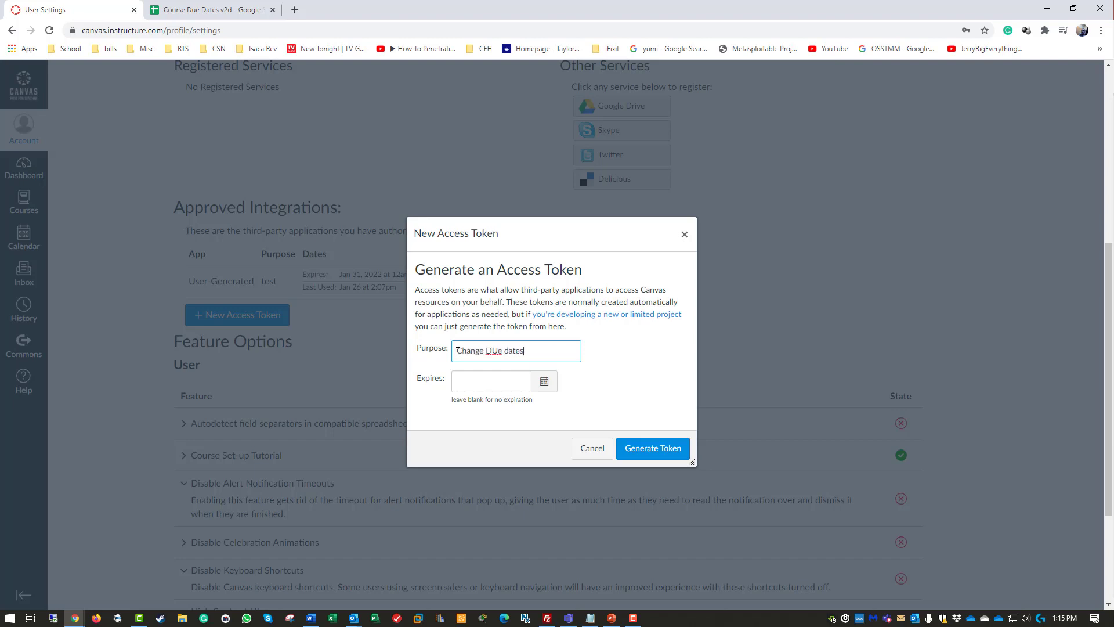
{"action": "left_click", "coordinate": [542, 382]}
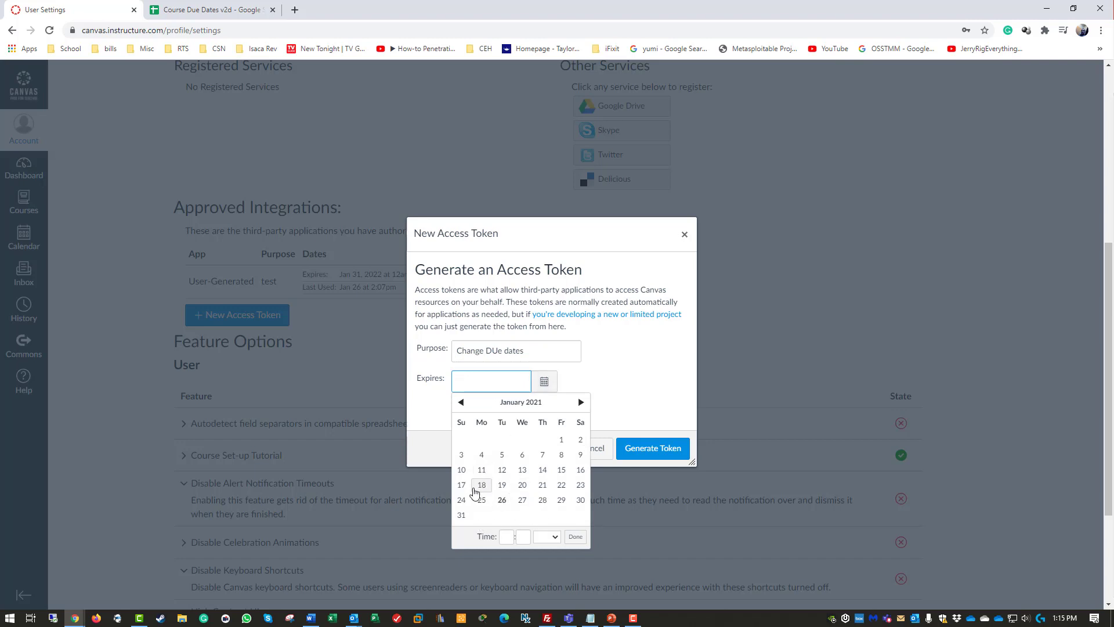
{"action": "left_click", "coordinate": [461, 516]}
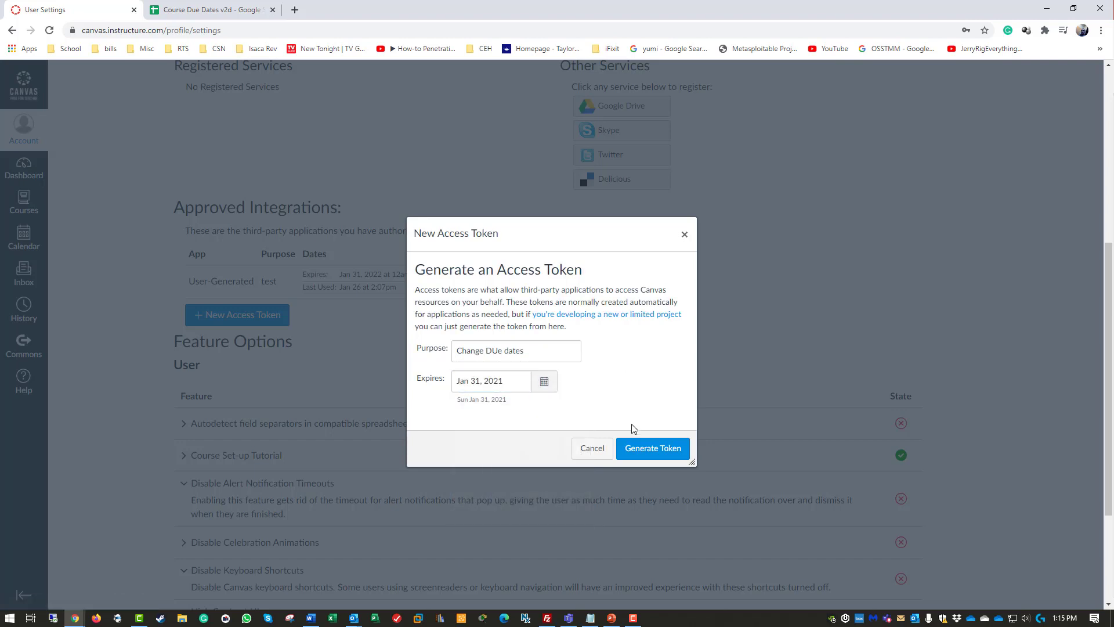
{"action": "left_click", "coordinate": [639, 448]}
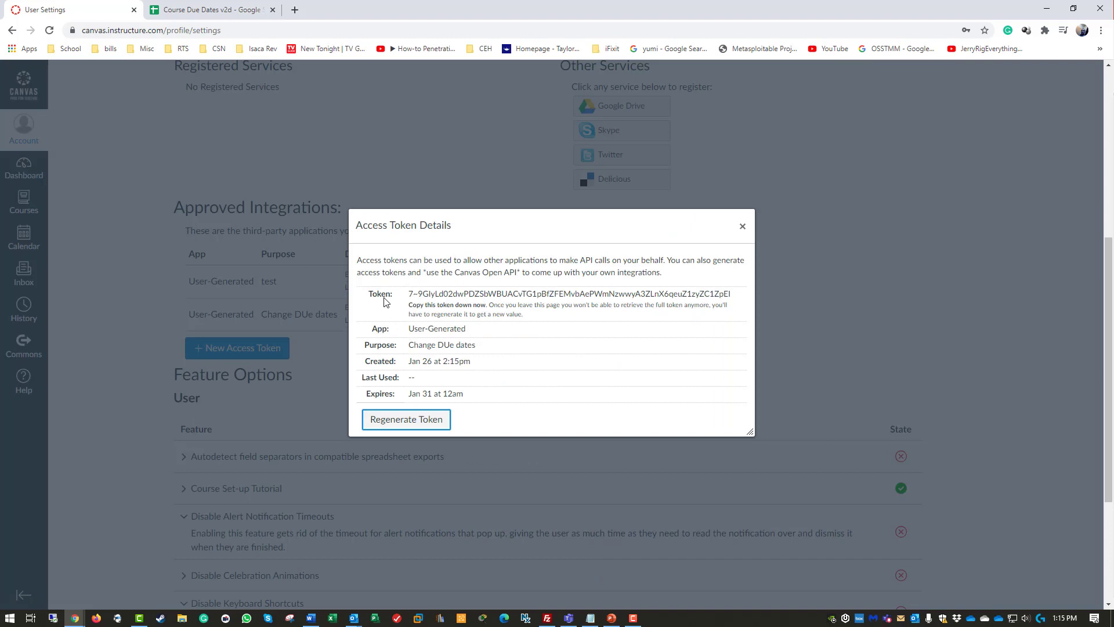
Copy the new token string and paste it into Notepad for safekeeping.
{"action": "left_click_drag", "start_coordinate": [408, 293], "coordinate": [736, 301]}
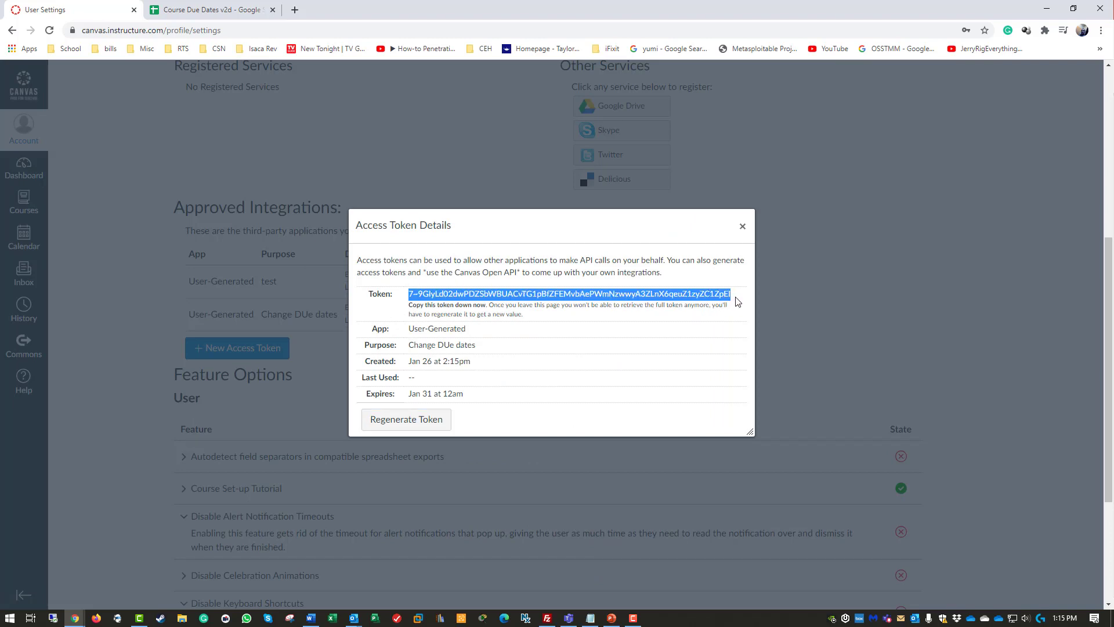
{"action": "right_click", "coordinate": [679, 294]}
{"action": "left_click", "coordinate": [696, 301]}
{"action": "left_click", "coordinate": [590, 619]}
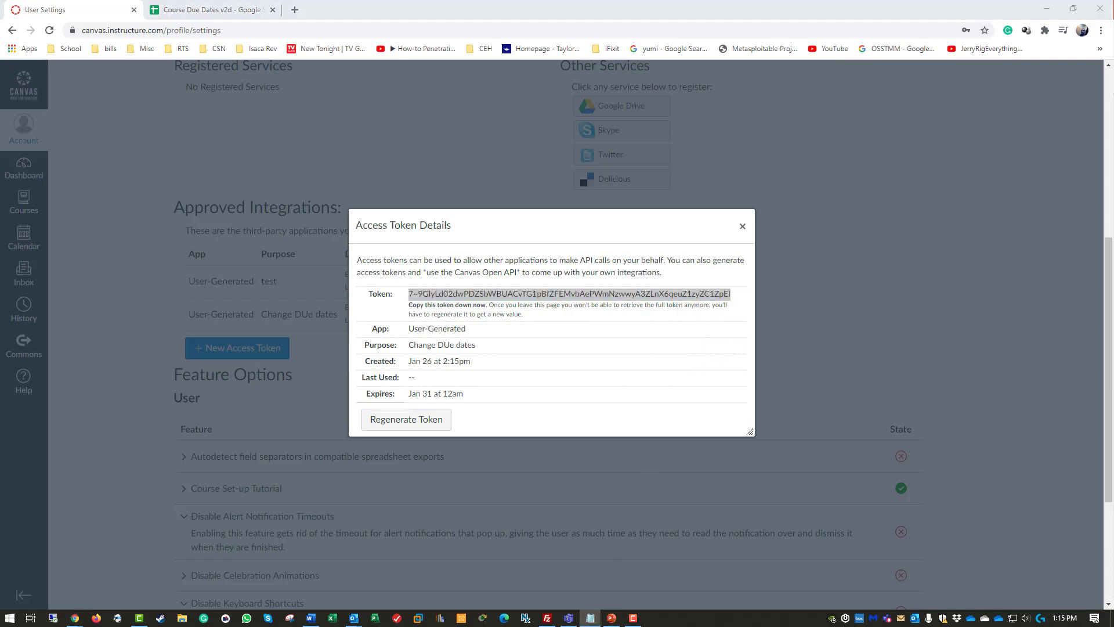
{"action": "key", "text": "ctrl+v"}
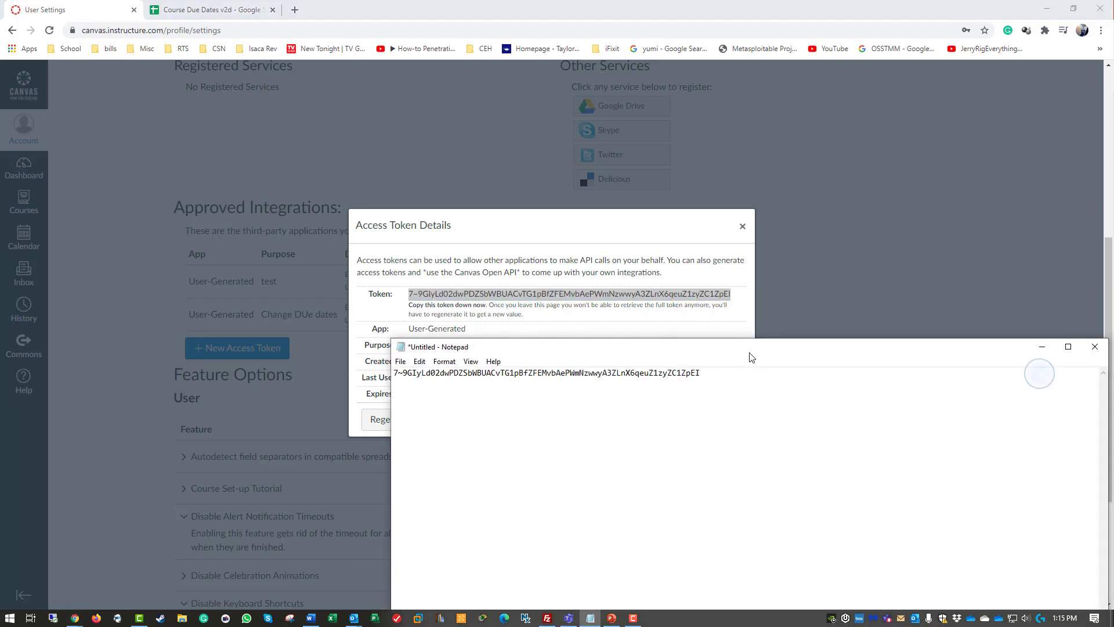
{"action": "left_click_drag", "start_coordinate": [749, 357], "coordinate": [917, 267]}
{"action": "left_click", "coordinate": [914, 239]}
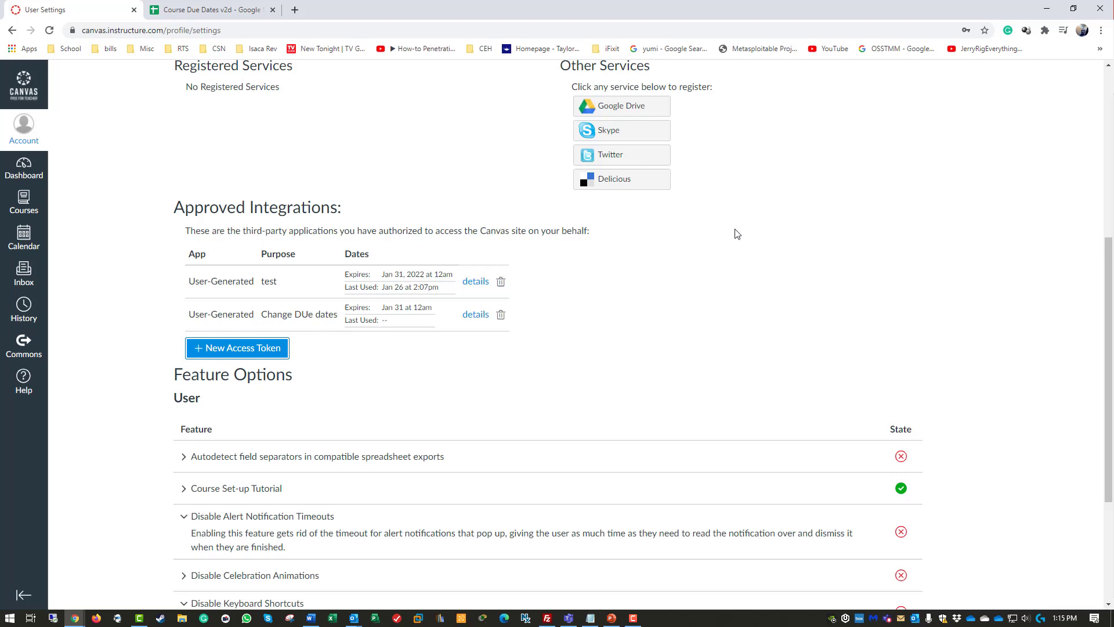
Close the token details and switch to the Course Due Dates v2d spreadsheet tab.
{"action": "left_click", "coordinate": [743, 227]}
{"action": "left_click", "coordinate": [188, 14]}
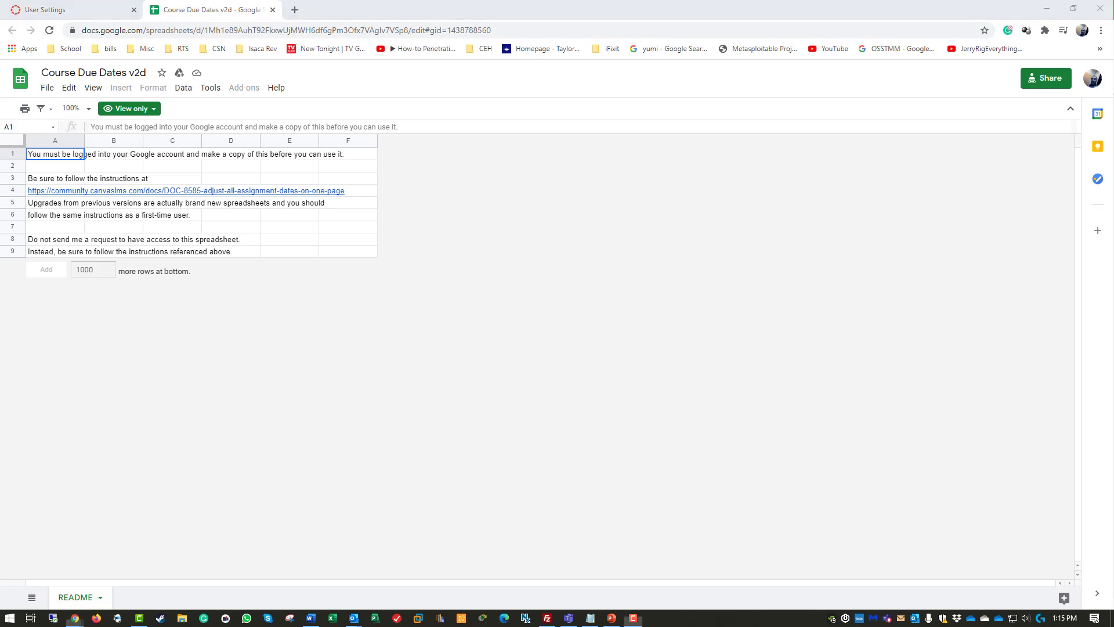
Search for the 'Adjust All Assignment Dates on One Page' post and open it on Canvas Community.
{"action": "left_click", "coordinate": [297, 11]}
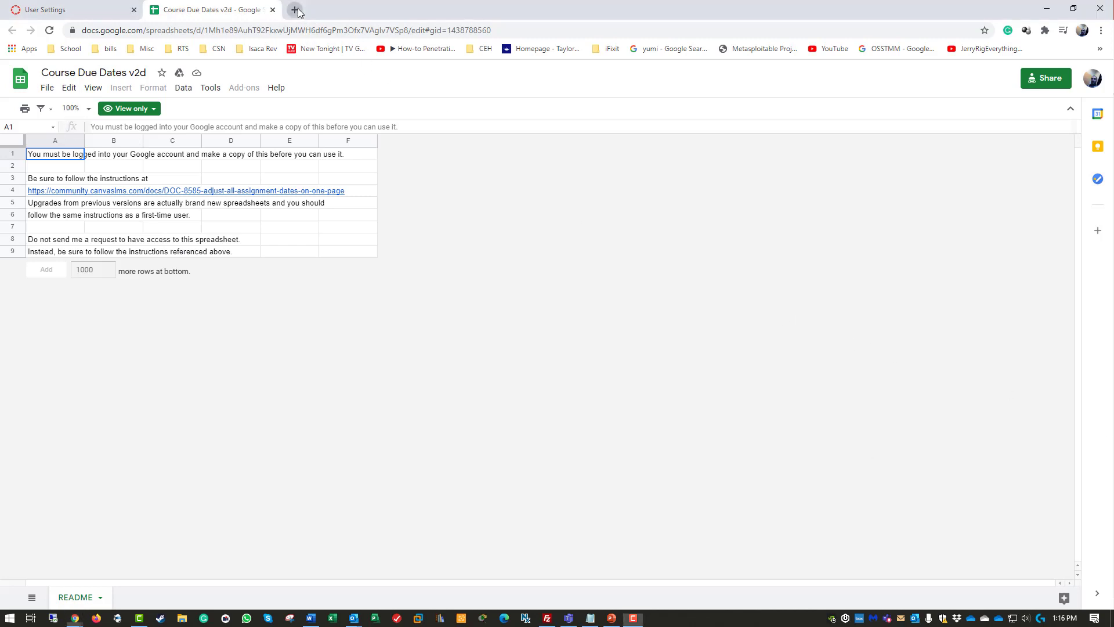
{"action": "left_click", "coordinate": [297, 12]}
{"action": "key", "text": "ctrl+v"}
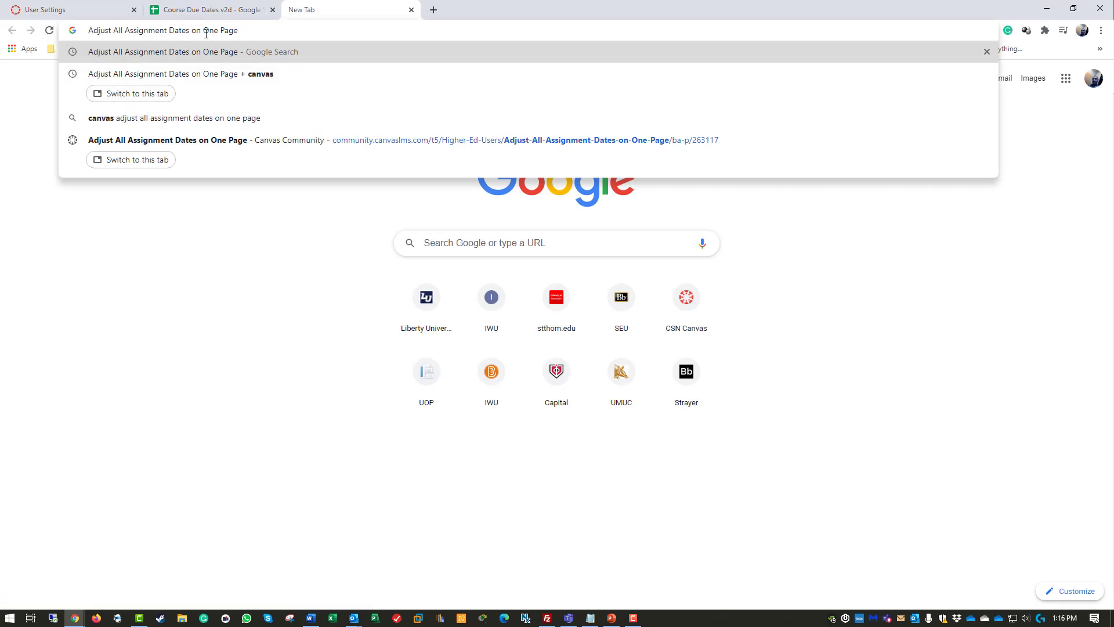
{"action": "key", "text": "Return"}
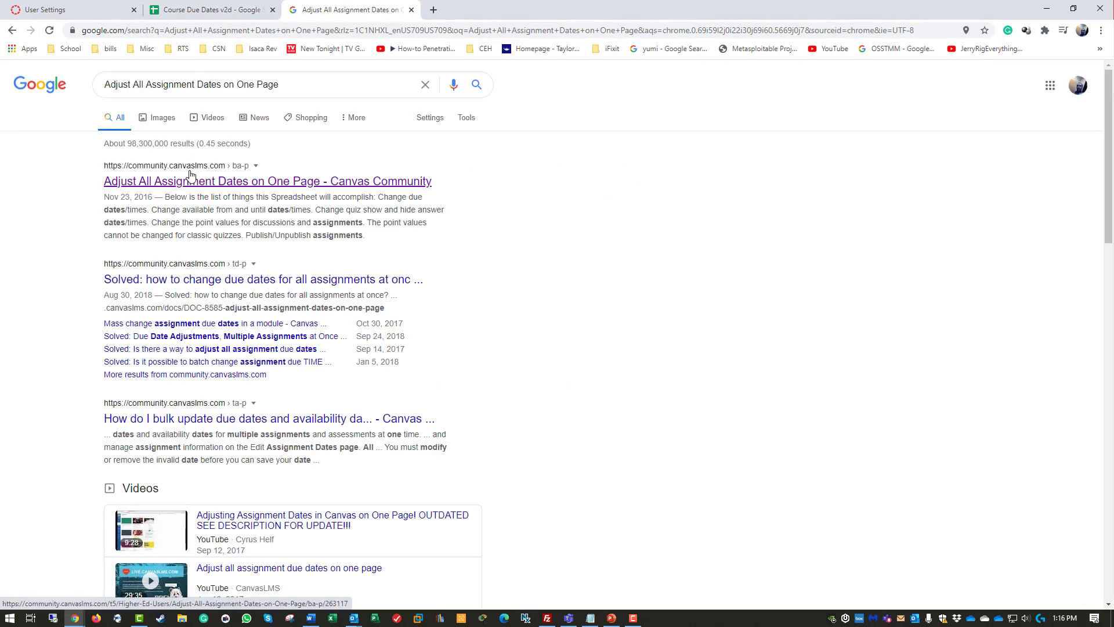
{"action": "left_click", "coordinate": [193, 180]}
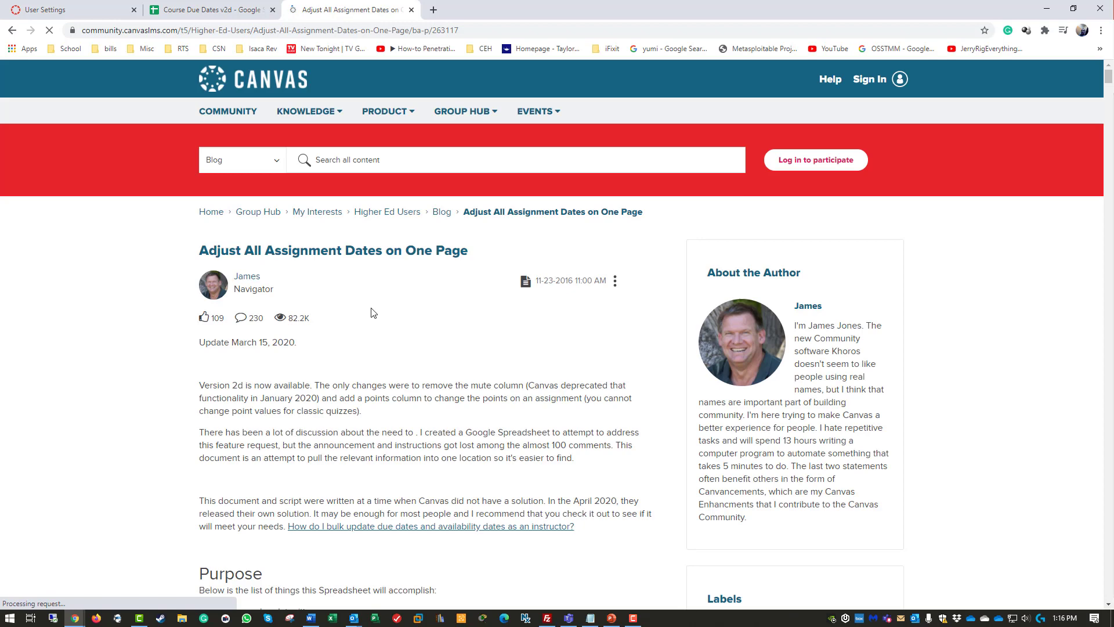
{"action": "scroll", "coordinate": [373, 313], "scroll_direction": "down", "scroll_amount": 4}
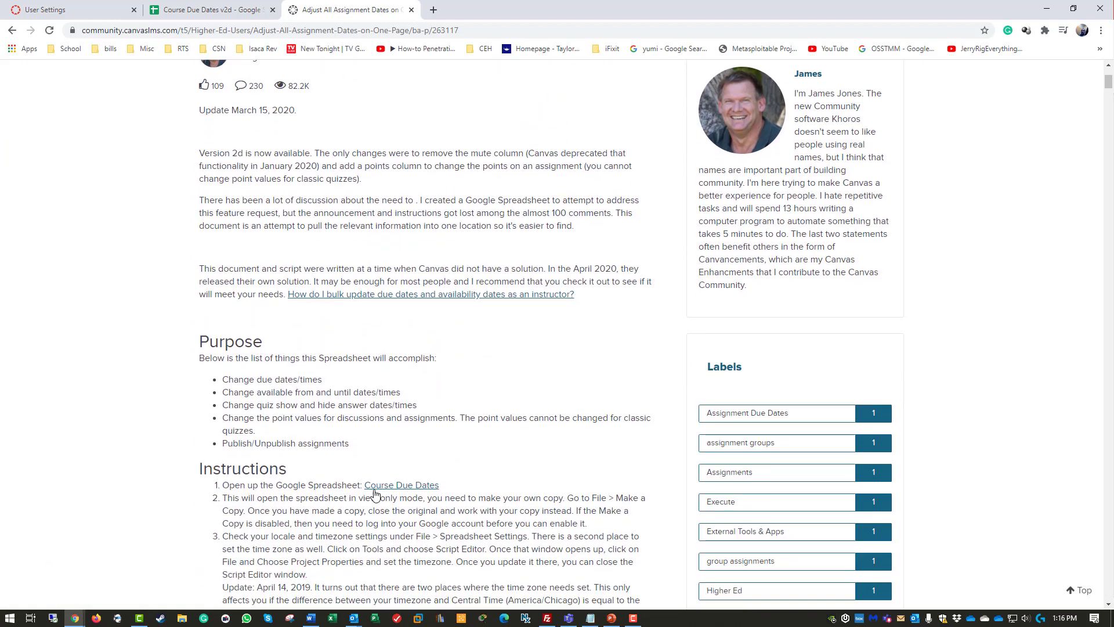
{"action": "left_click_drag", "start_coordinate": [462, 485], "coordinate": [371, 487]}
Open the linked Course Due Dates v2d sheet, make a copy, and close the view-only originals.
{"action": "left_click", "coordinate": [463, 470]}
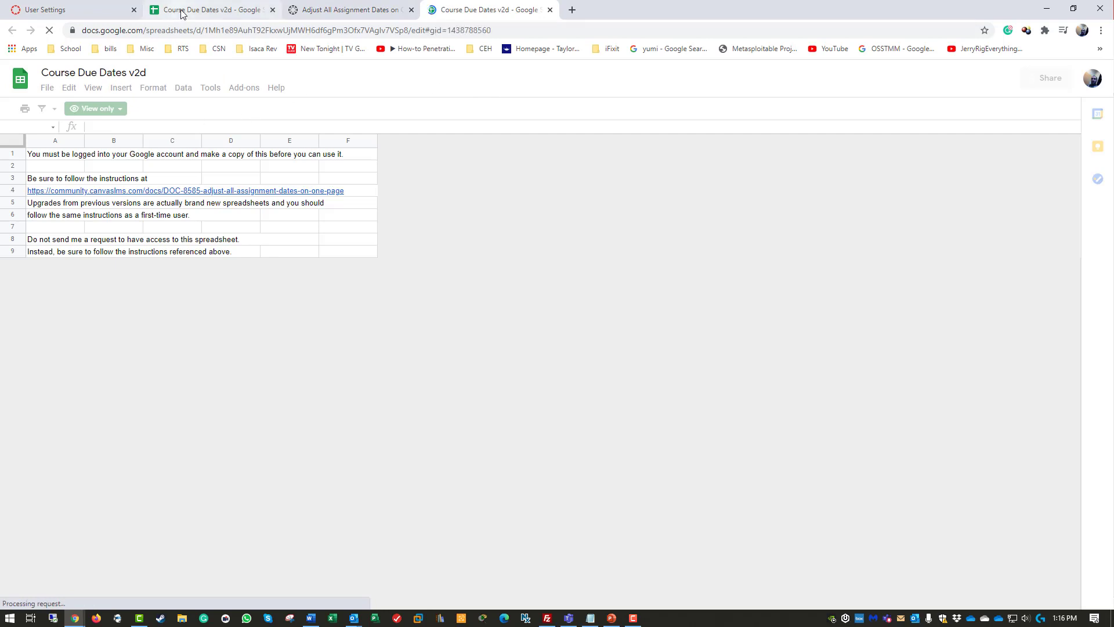
{"action": "left_click", "coordinate": [272, 9]}
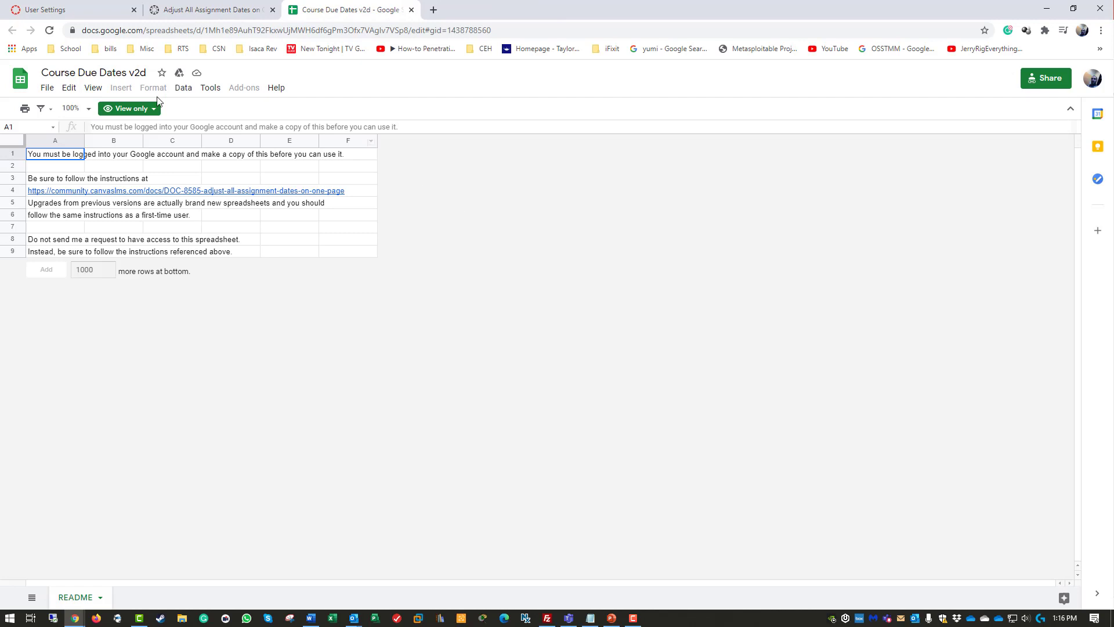
{"action": "left_click", "coordinate": [45, 89]}
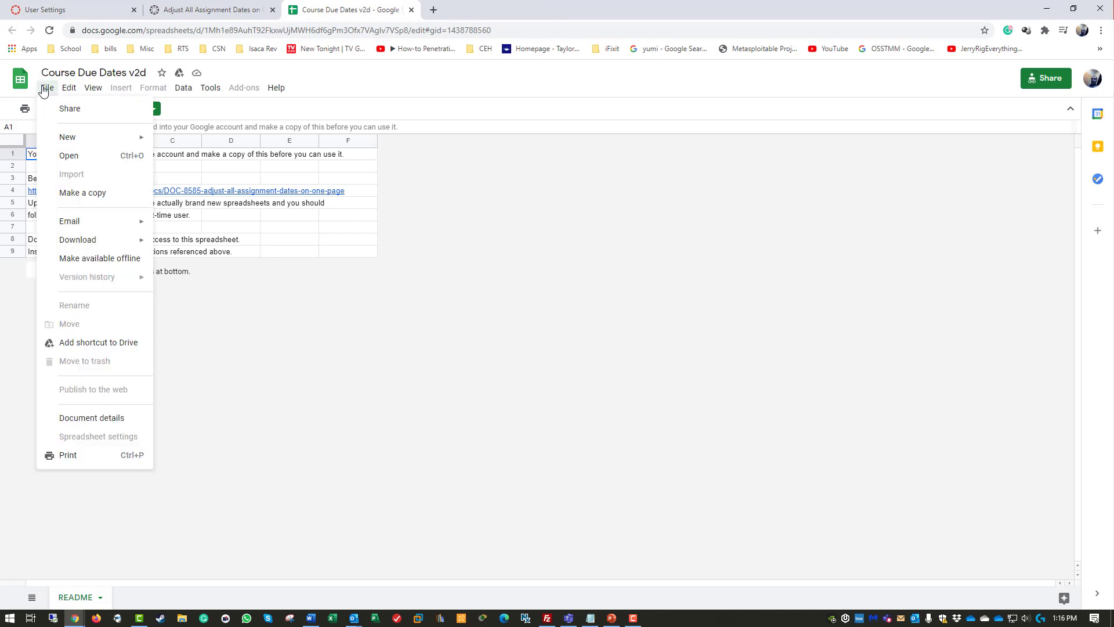
{"action": "left_click", "coordinate": [75, 192]}
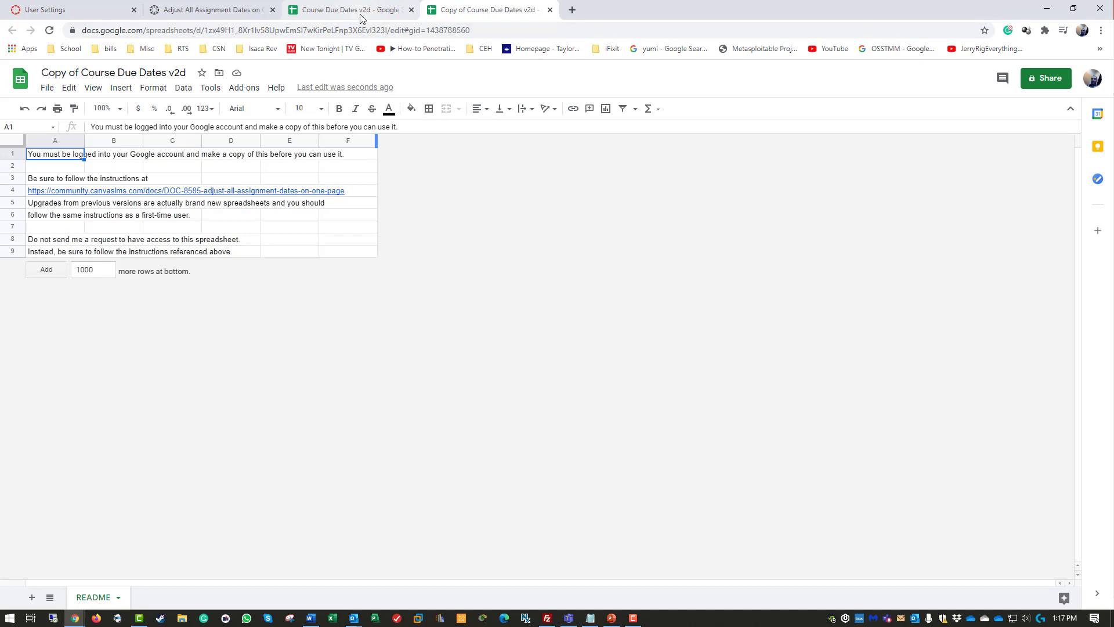
{"action": "left_click", "coordinate": [411, 9]}
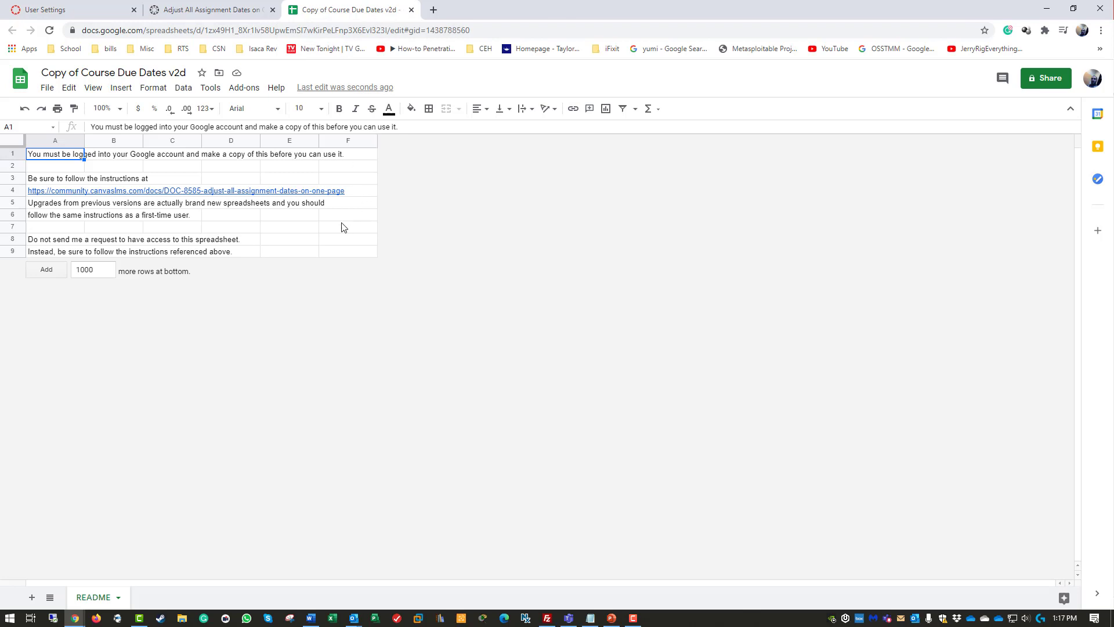
Save spreadsheet settings with locale United States and time zone Pacific Time.
{"action": "left_click", "coordinate": [47, 90]}
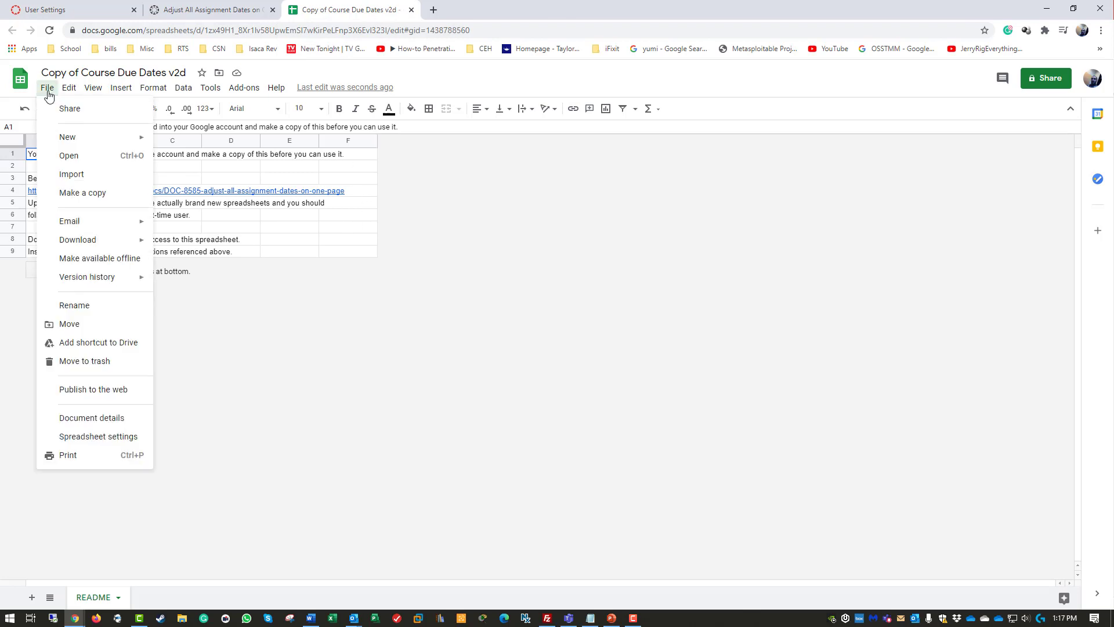
{"action": "left_click", "coordinate": [87, 438]}
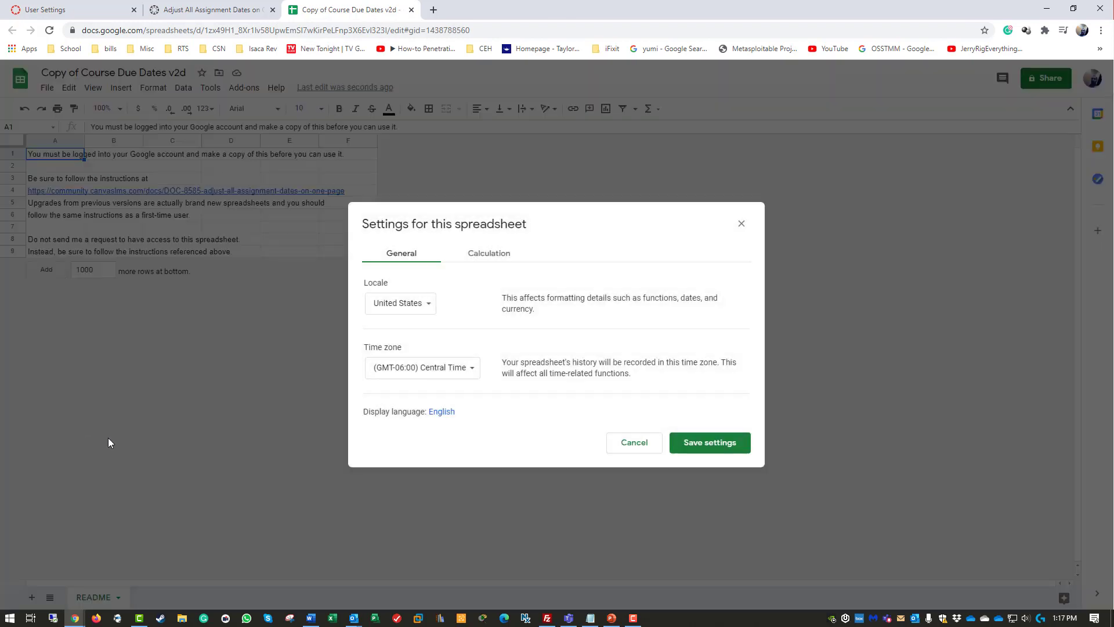
{"action": "left_click", "coordinate": [438, 371]}
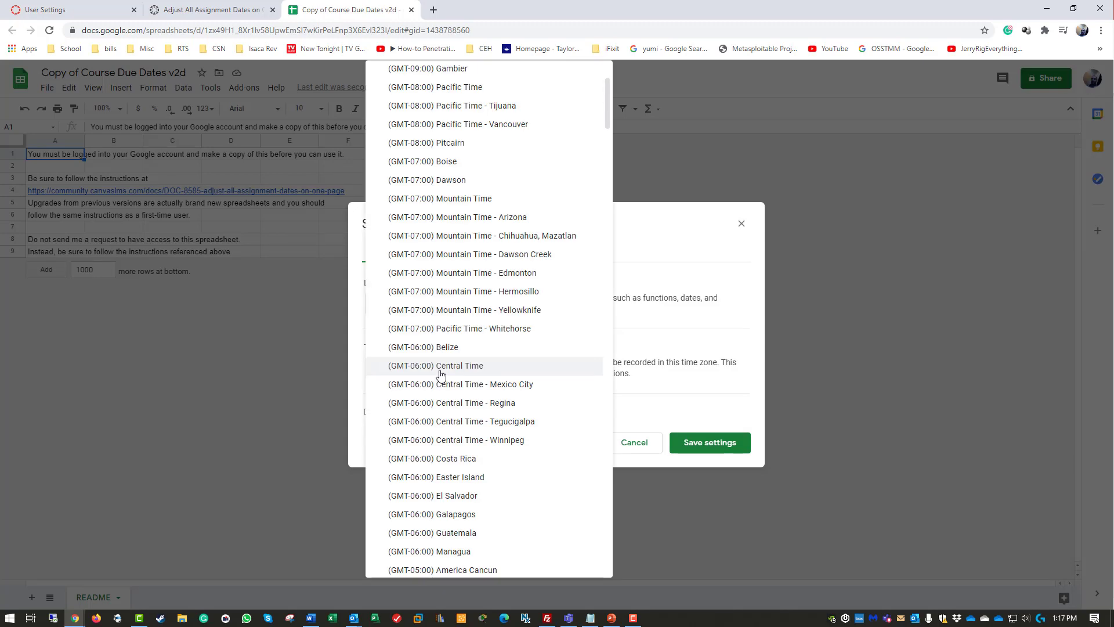
{"action": "left_click", "coordinate": [468, 87]}
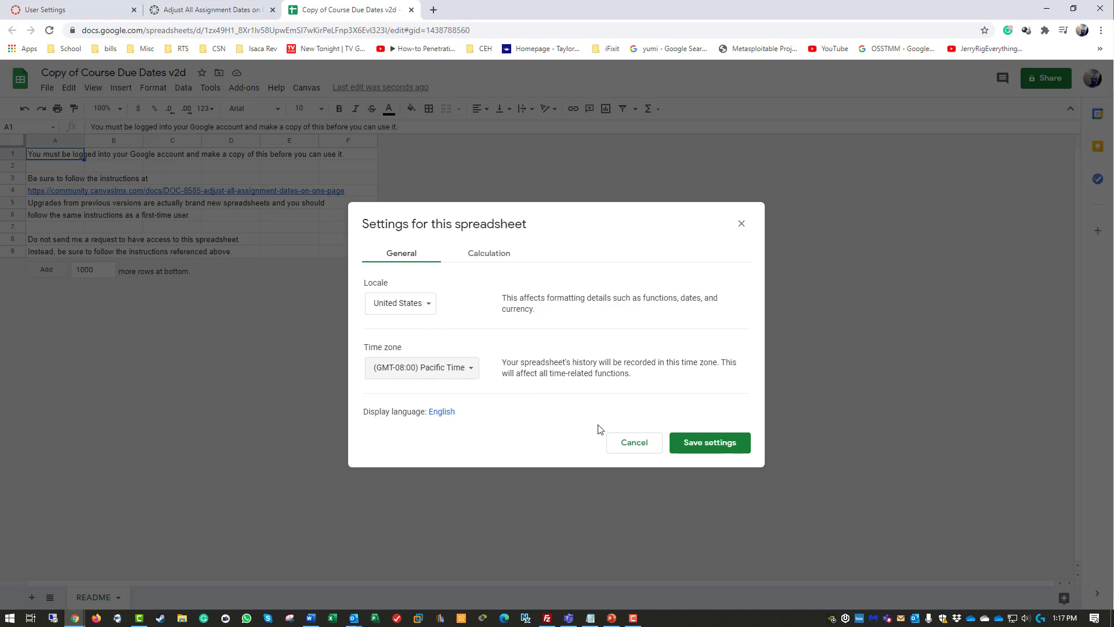
{"action": "left_click", "coordinate": [713, 442]}
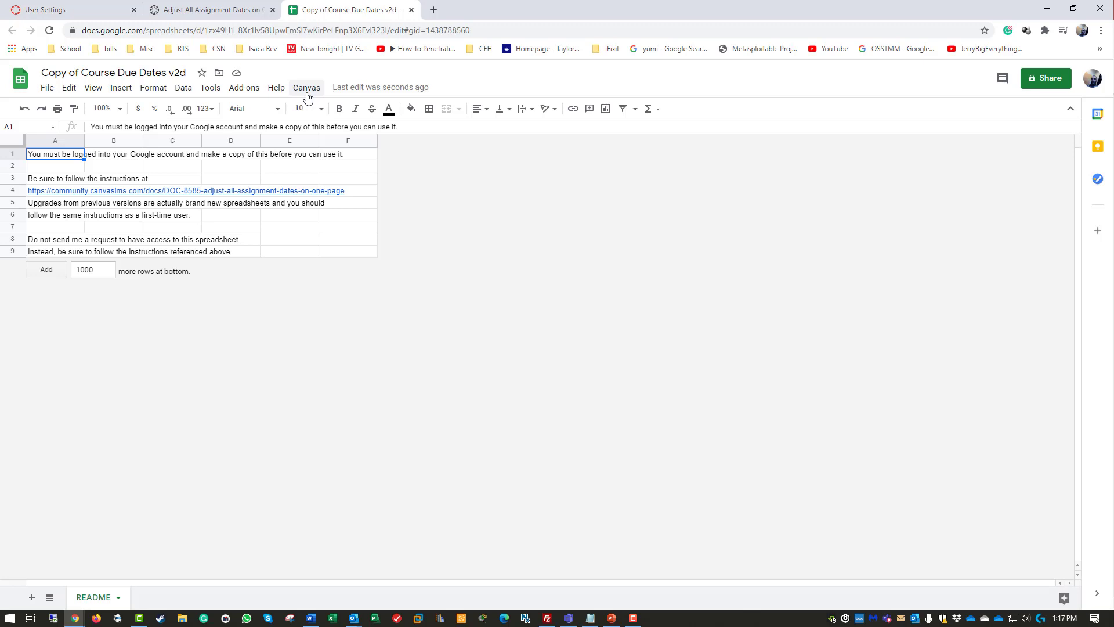
Start Canvas > Configure API Settings and authorize the unverified Course Due Dates script.
{"action": "left_click", "coordinate": [307, 88]}
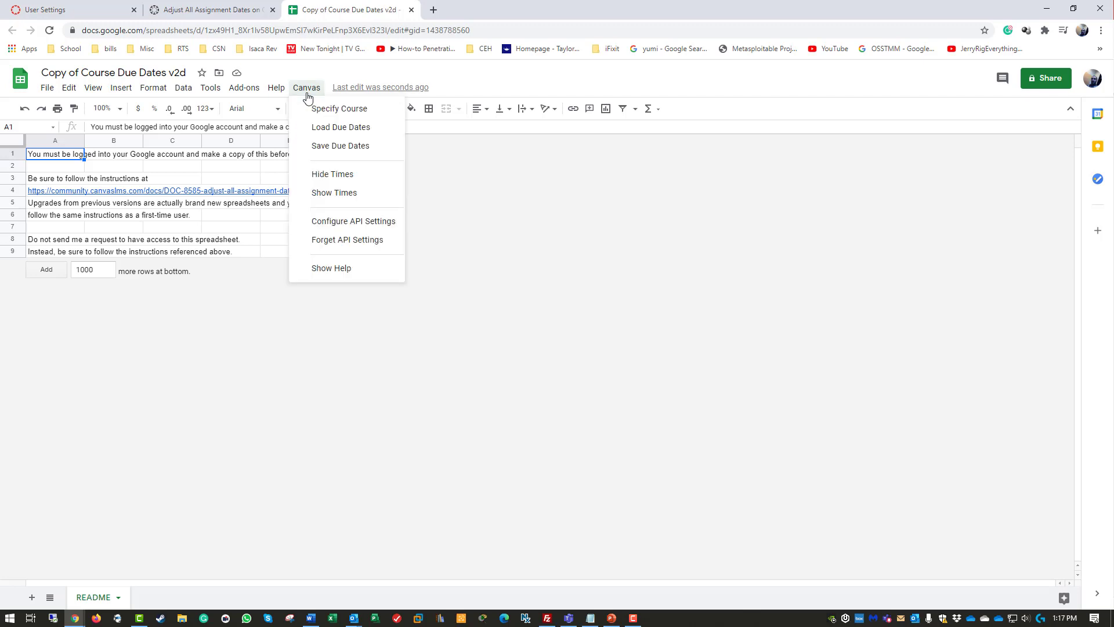
{"action": "left_click", "coordinate": [343, 226]}
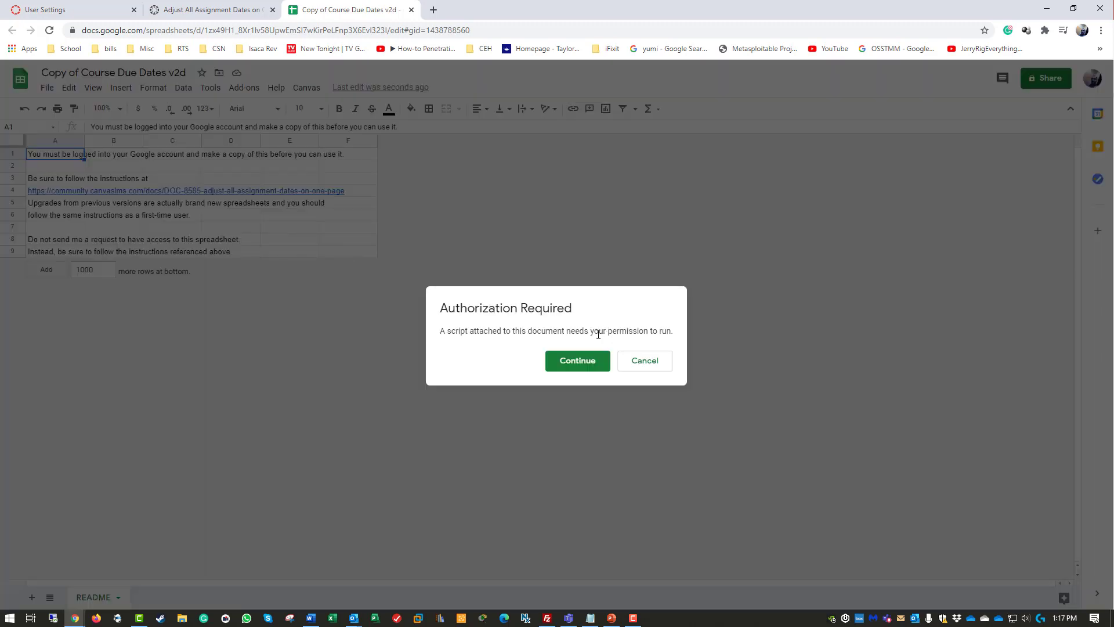
{"action": "left_click", "coordinate": [577, 365]}
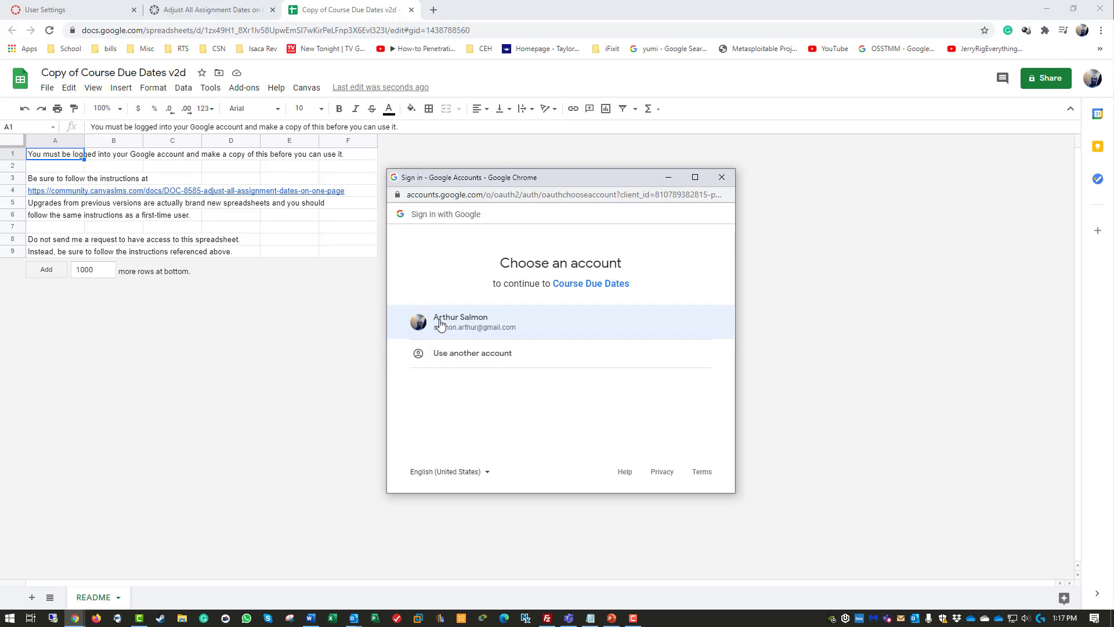
{"action": "left_click", "coordinate": [440, 324]}
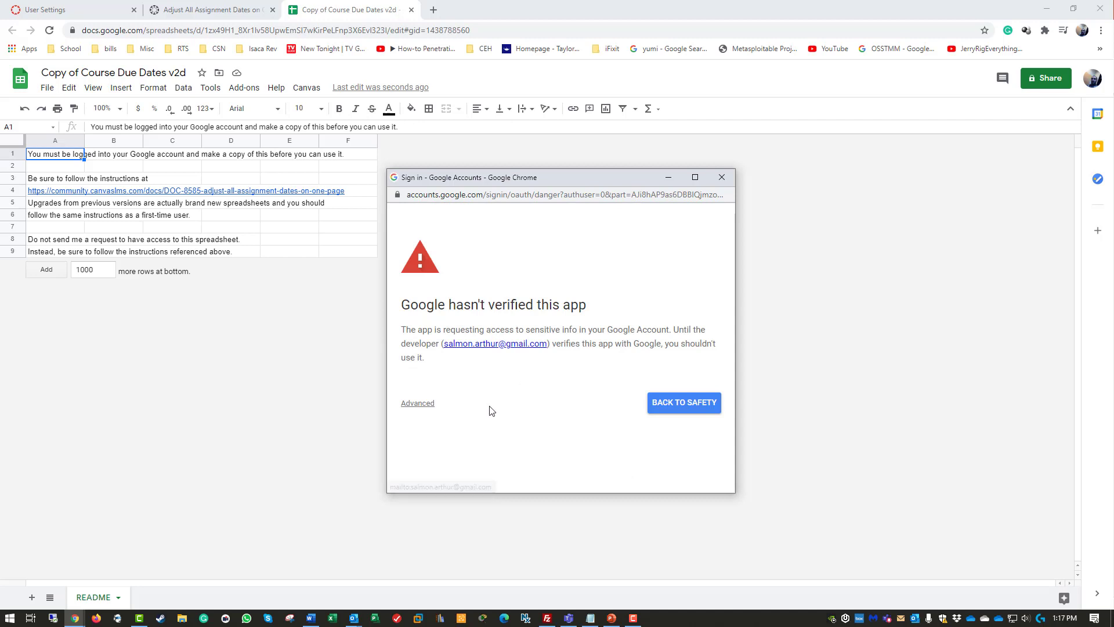
{"action": "left_click", "coordinate": [415, 404]}
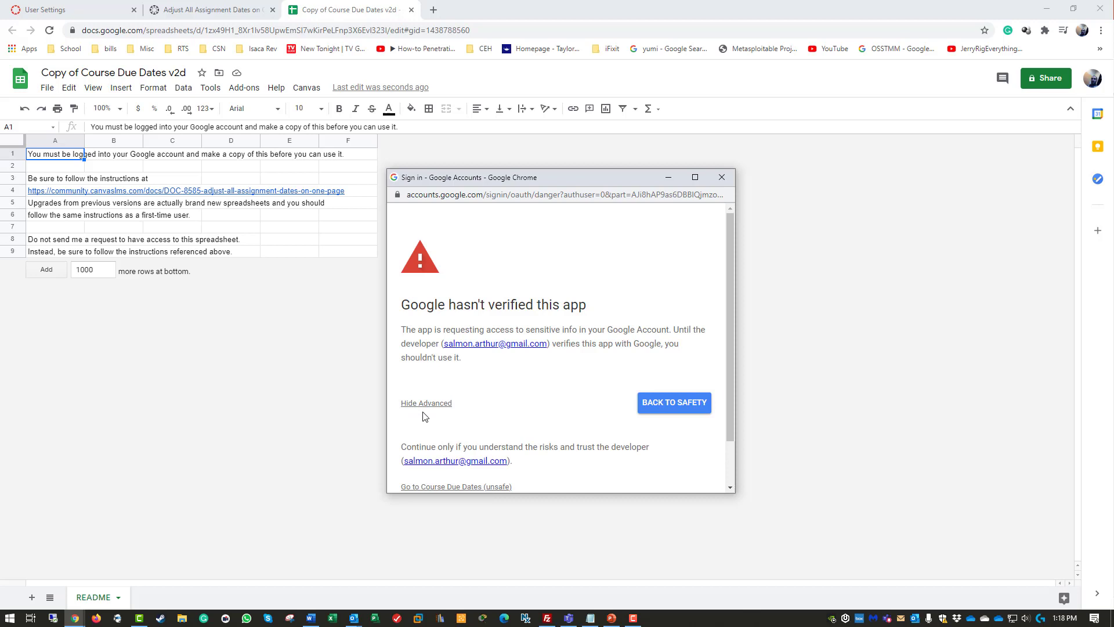
{"action": "scroll", "coordinate": [459, 473], "scroll_direction": "down", "scroll_amount": 1}
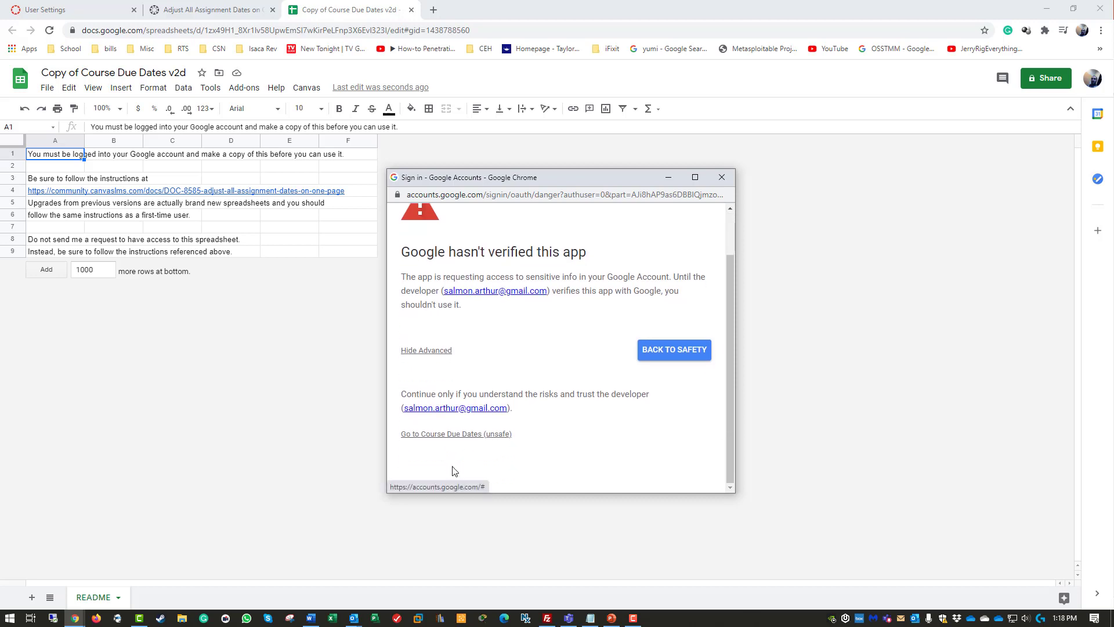
{"action": "left_click", "coordinate": [456, 435]}
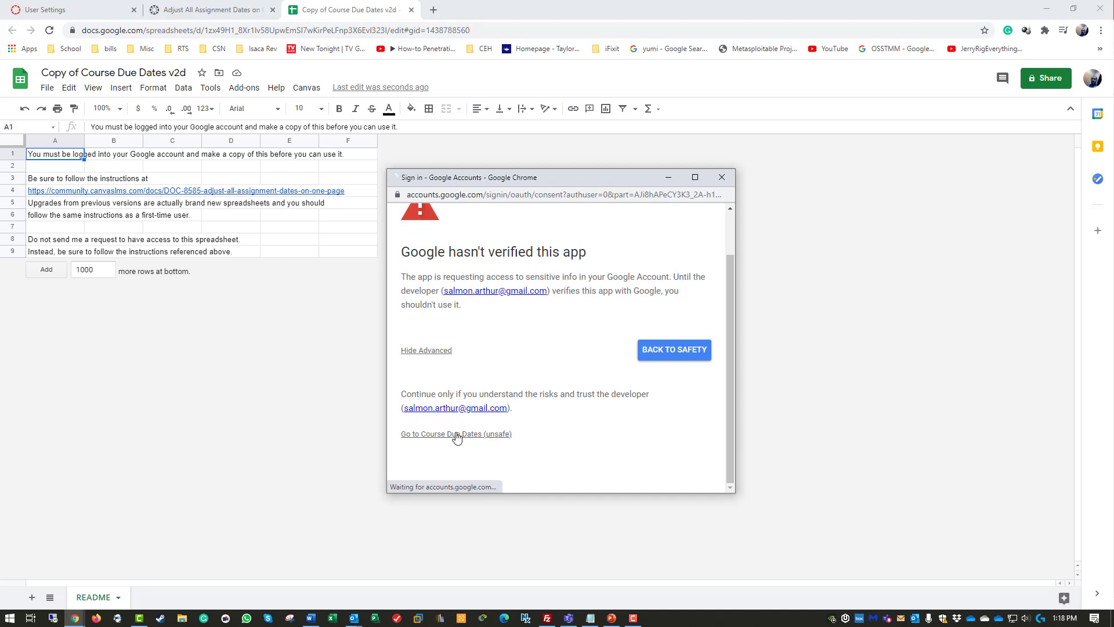
{"action": "scroll", "coordinate": [566, 438], "scroll_direction": "down", "scroll_amount": 5}
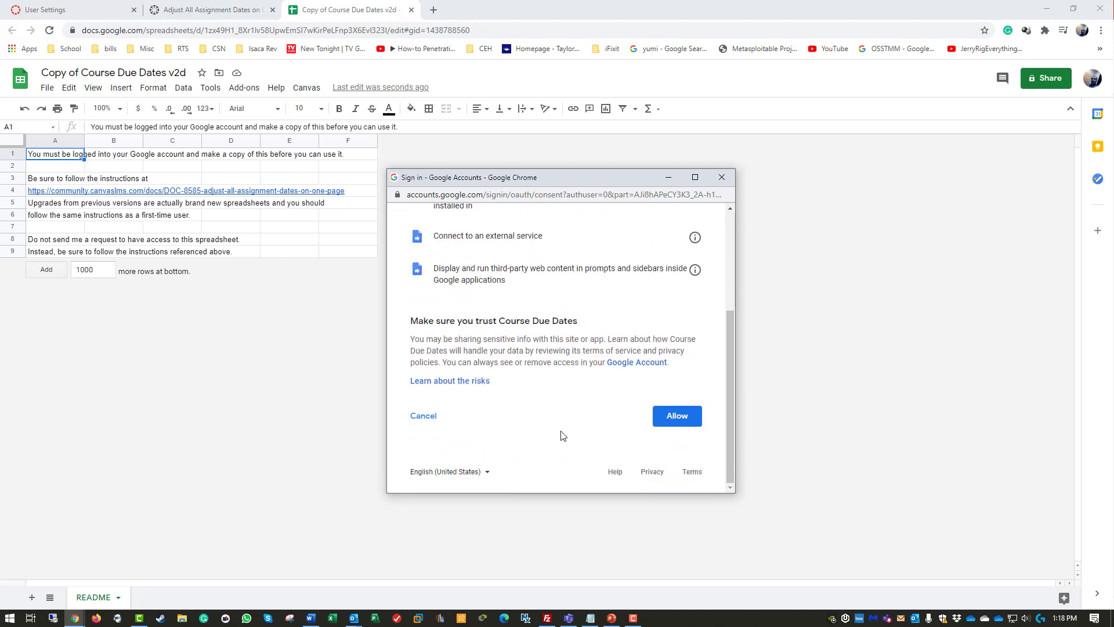
{"action": "left_click", "coordinate": [677, 430]}
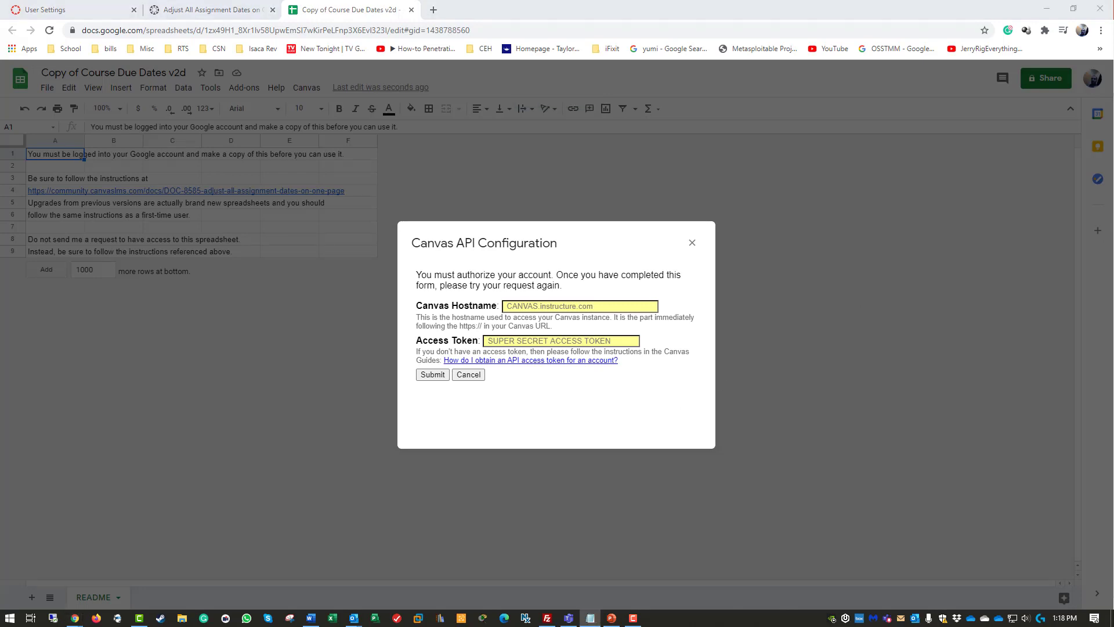
Enter the Canvas access token and hostname canvas.instructure.com, then submit the API settings.
{"action": "left_click", "coordinate": [529, 339]}
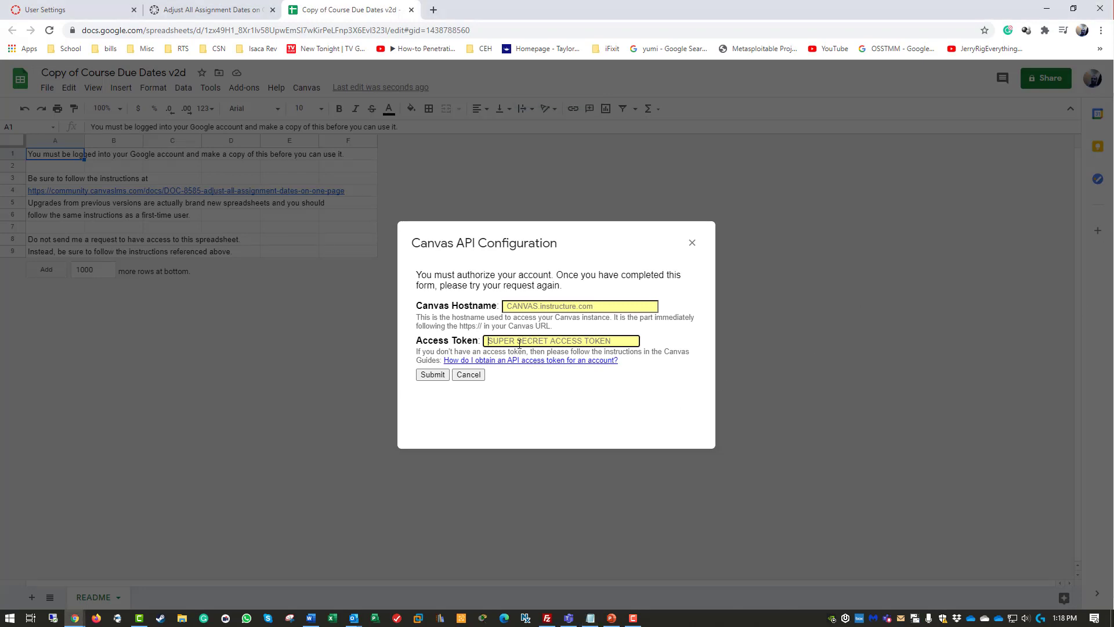
{"action": "key", "text": "ctrl+v"}
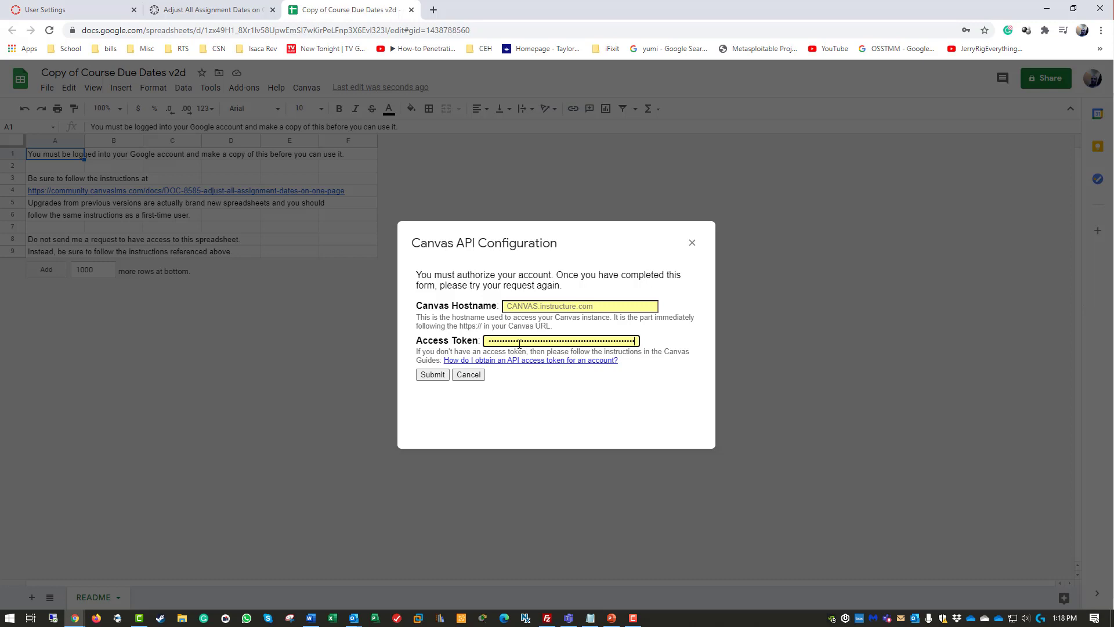
{"action": "left_click", "coordinate": [76, 9]}
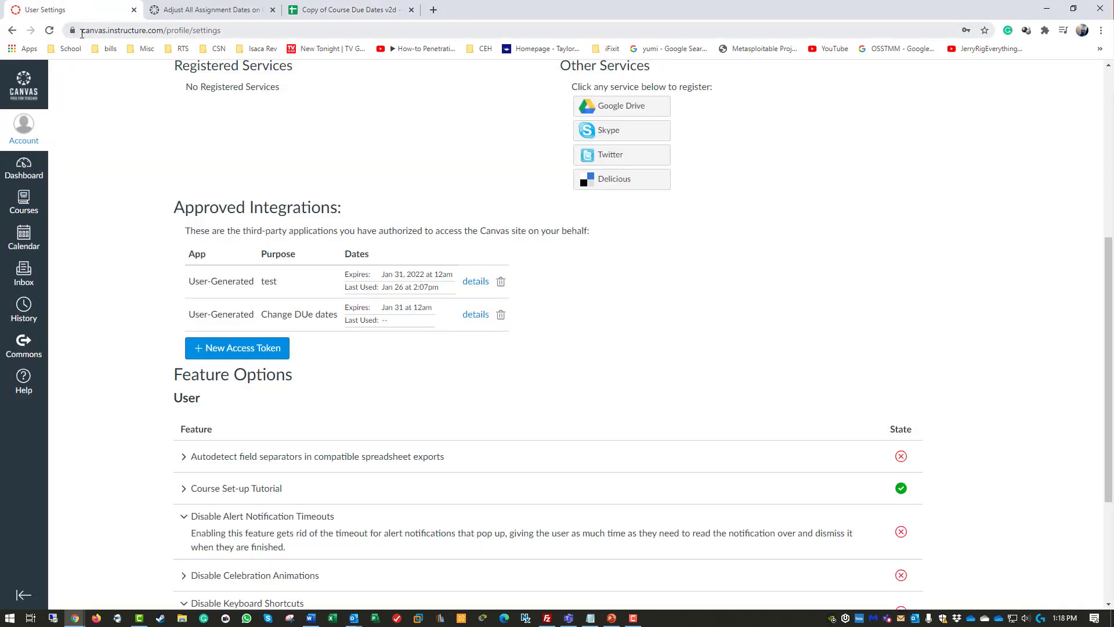
{"action": "left_click_drag", "start_coordinate": [82, 32], "coordinate": [163, 46]}
{"action": "key", "text": "ctrl+c"}
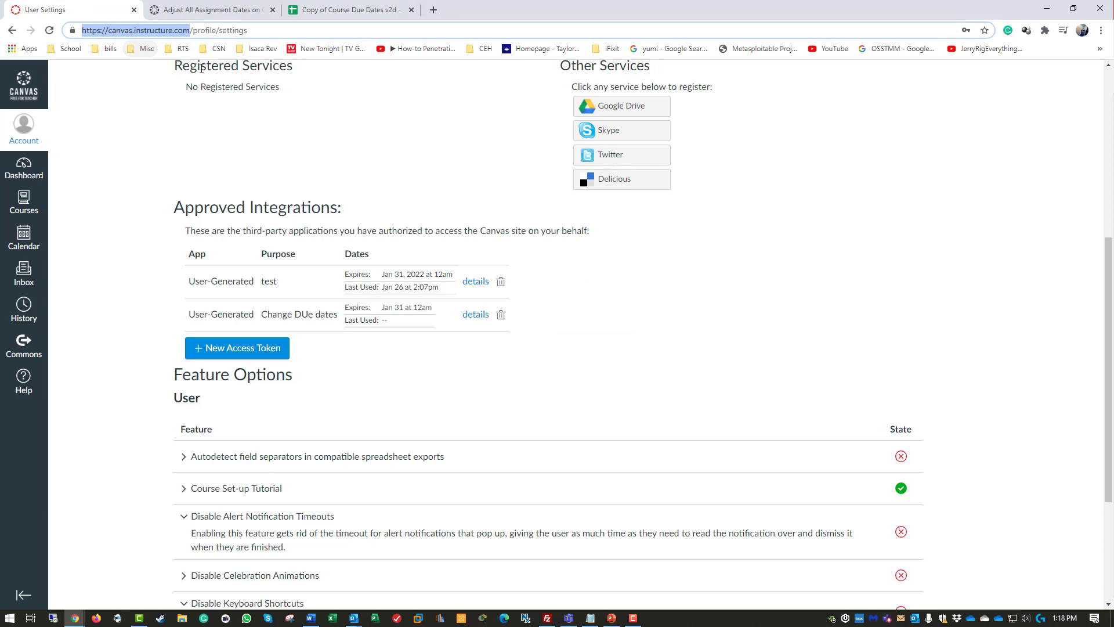
{"action": "left_click", "coordinate": [349, 9]}
{"action": "left_click", "coordinate": [516, 306]}
{"action": "key", "text": "ctrl+v"}
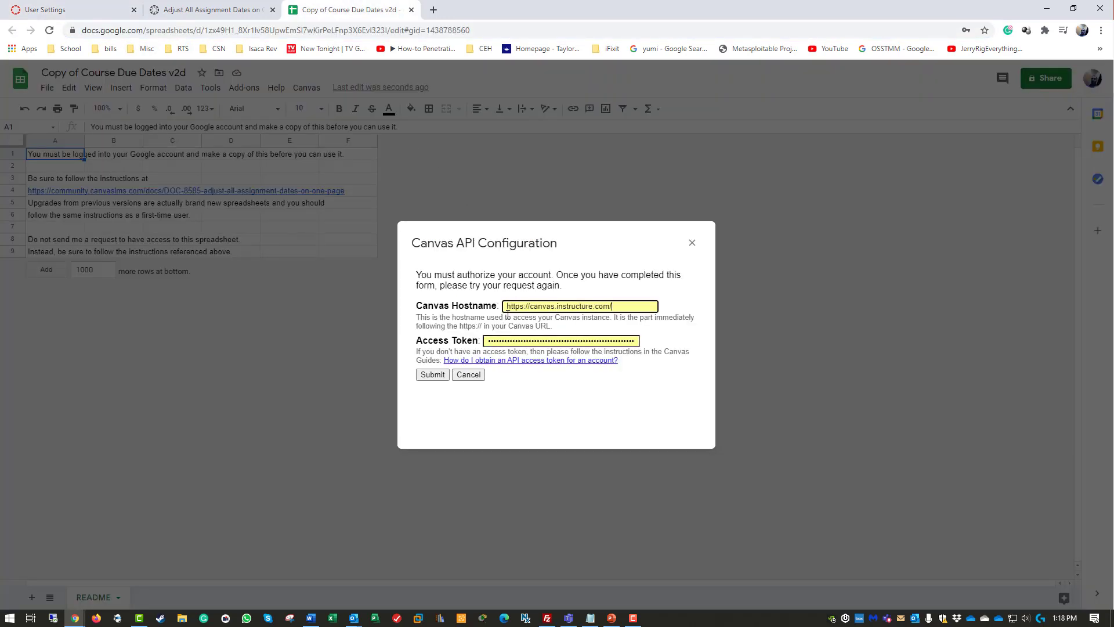
{"action": "left_click_drag", "start_coordinate": [532, 303], "coordinate": [495, 308]}
{"action": "key", "text": "BackSpace"}
{"action": "left_click", "coordinate": [602, 305]}
{"action": "key", "text": "BackSpace"}
{"action": "left_click", "coordinate": [433, 375]}
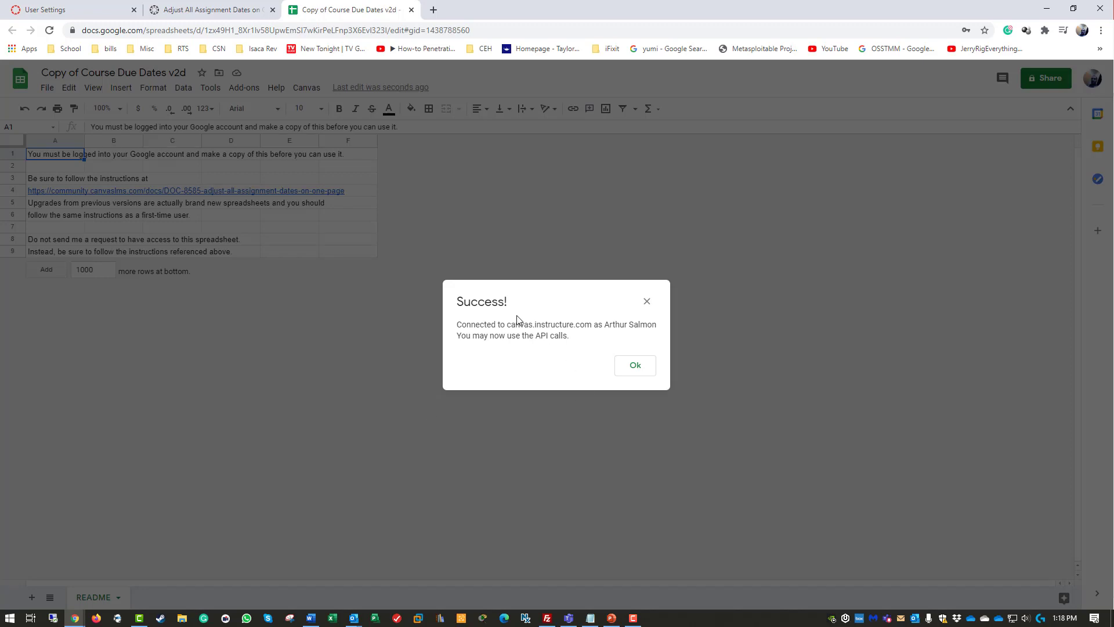
Open the TC-240 course in Canvas and copy its course number 2485566 from the address.
{"action": "left_click", "coordinate": [634, 368]}
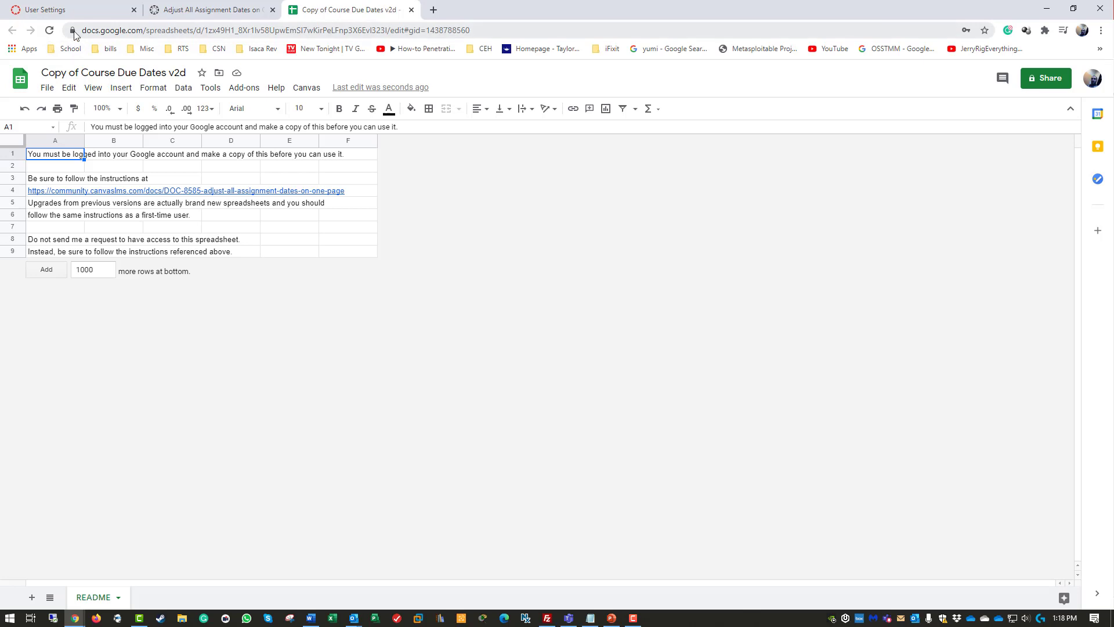
{"action": "left_click", "coordinate": [74, 11]}
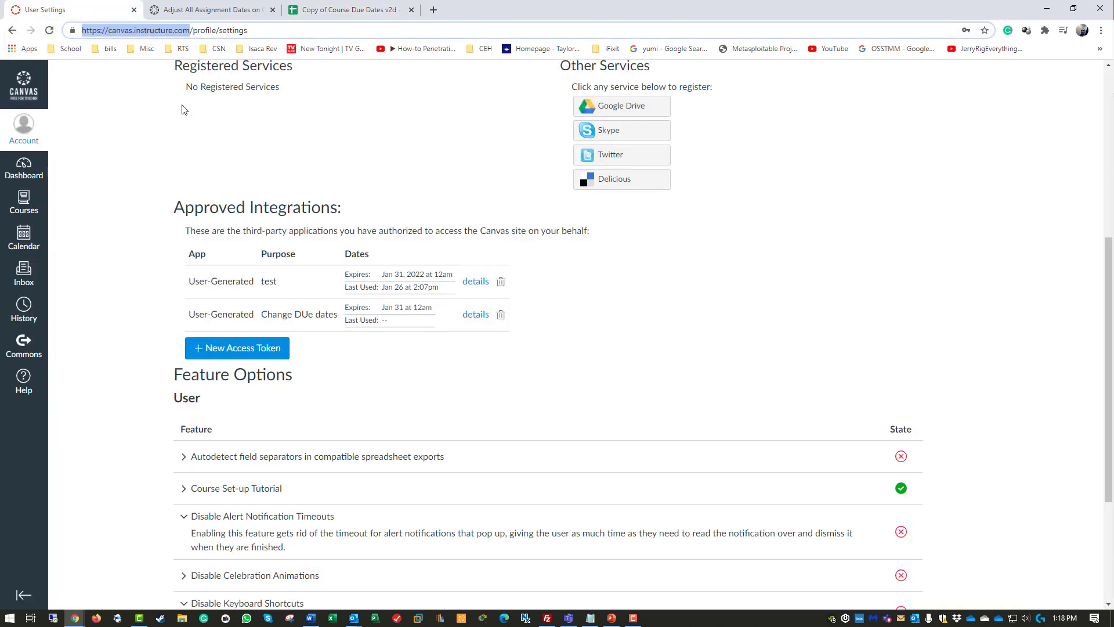
{"action": "scroll", "coordinate": [198, 123], "scroll_direction": "up", "scroll_amount": 6}
{"action": "left_click", "coordinate": [23, 204]}
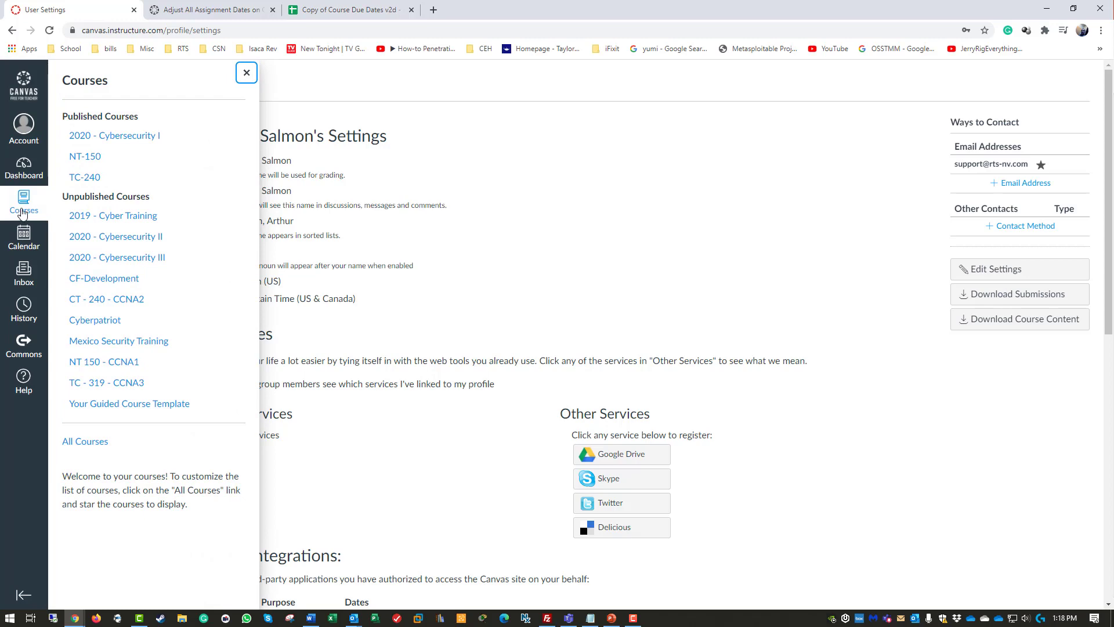
{"action": "left_click", "coordinate": [85, 178]}
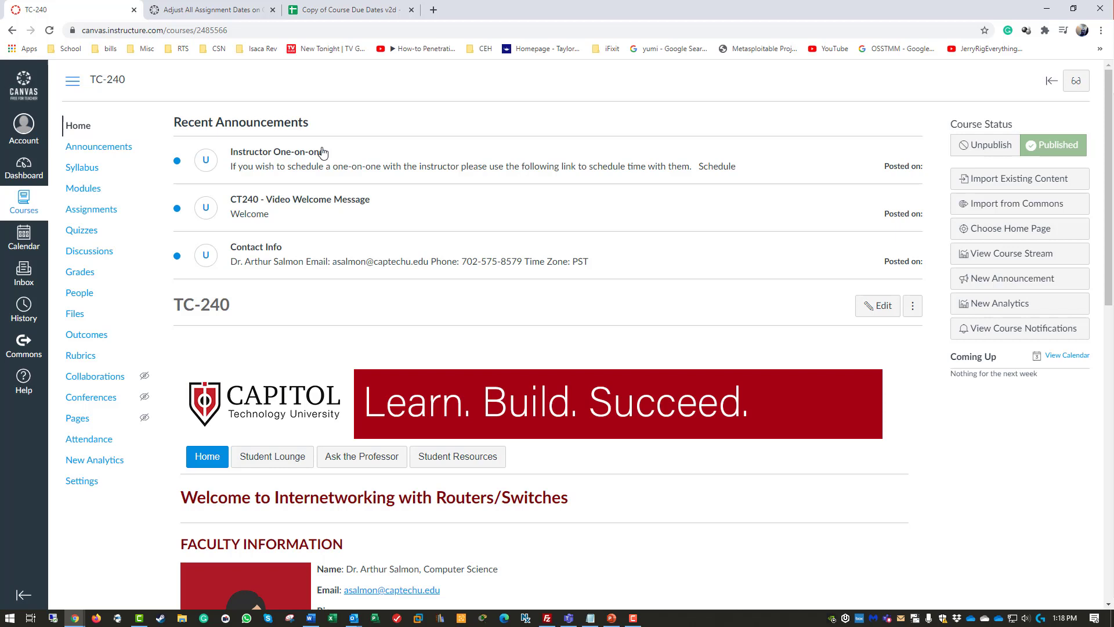
{"action": "double_click", "coordinate": [200, 31]}
{"action": "key", "text": "ctrl+c"}
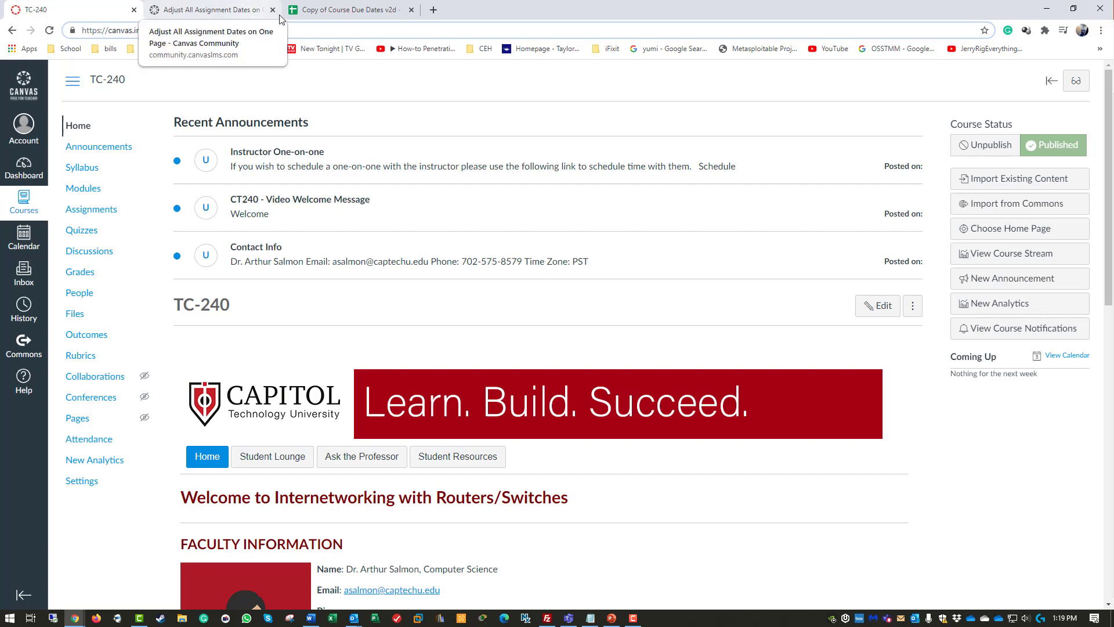
{"action": "left_click", "coordinate": [313, 10]}
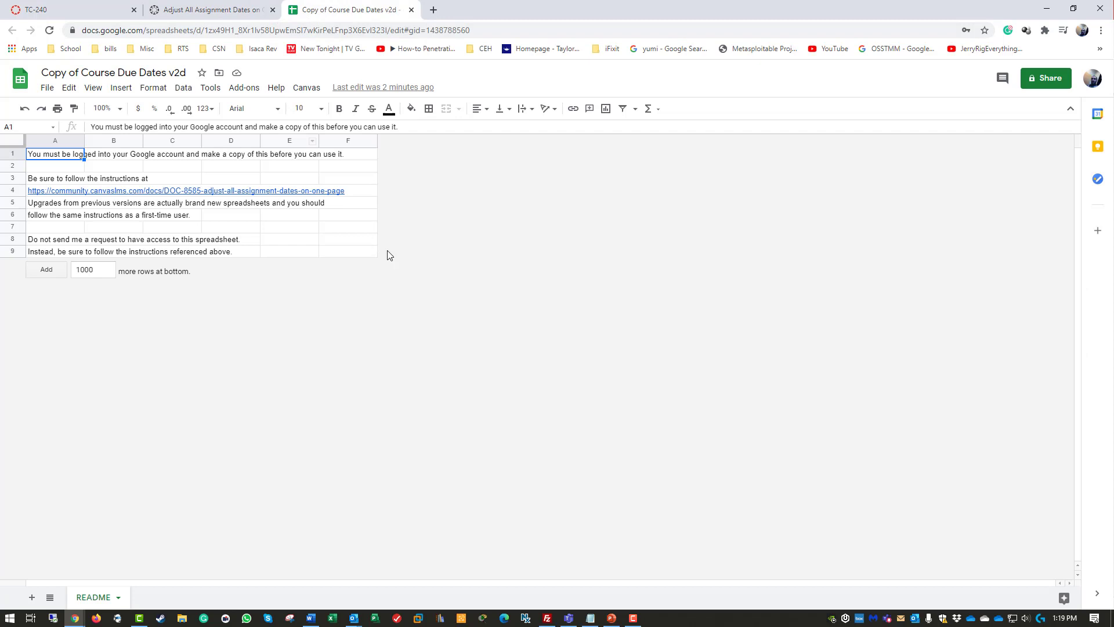
Specify course ID 2485566 in the Canvas menu and confirm TC-240 as the course.
{"action": "left_click", "coordinate": [372, 251]}
{"action": "left_click", "coordinate": [313, 96]}
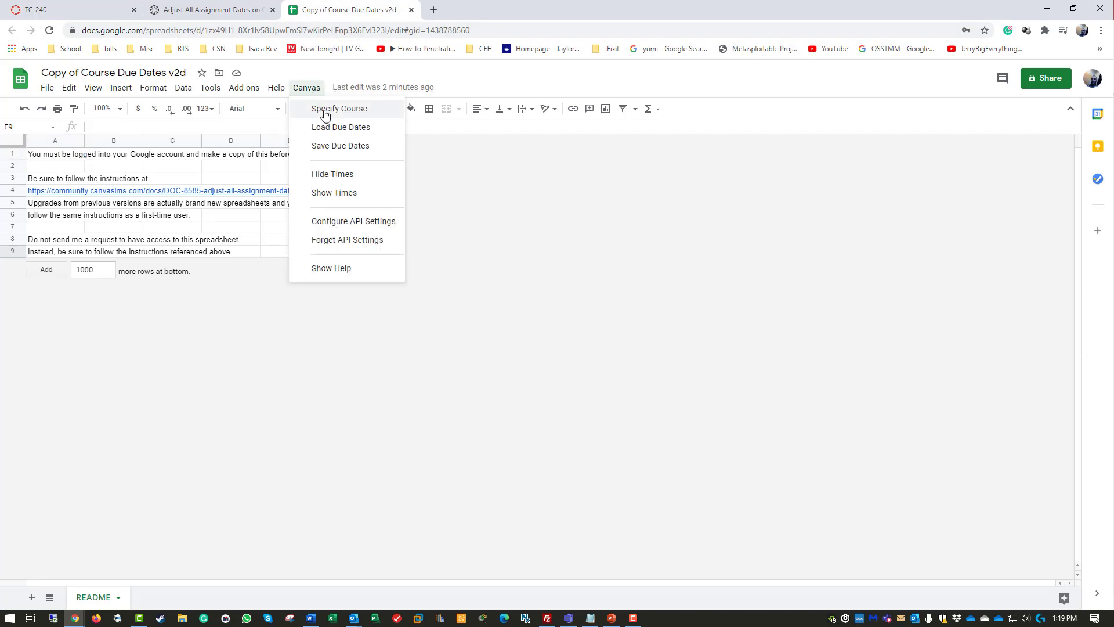
{"action": "left_click", "coordinate": [325, 114]}
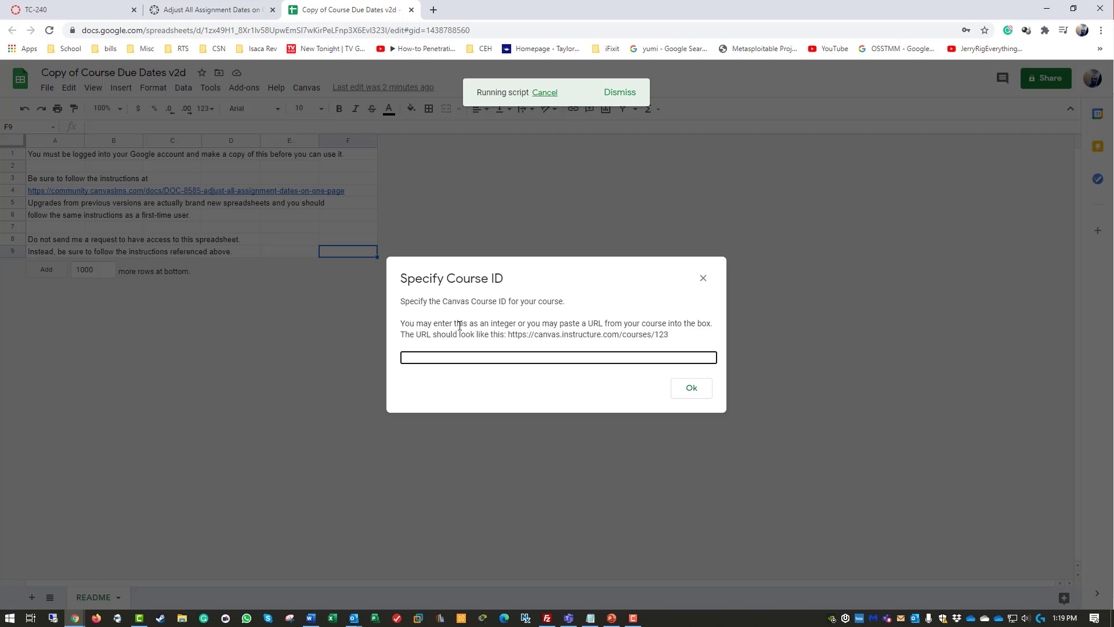
{"action": "key", "text": "ctrl+v"}
{"action": "left_click", "coordinate": [684, 391]}
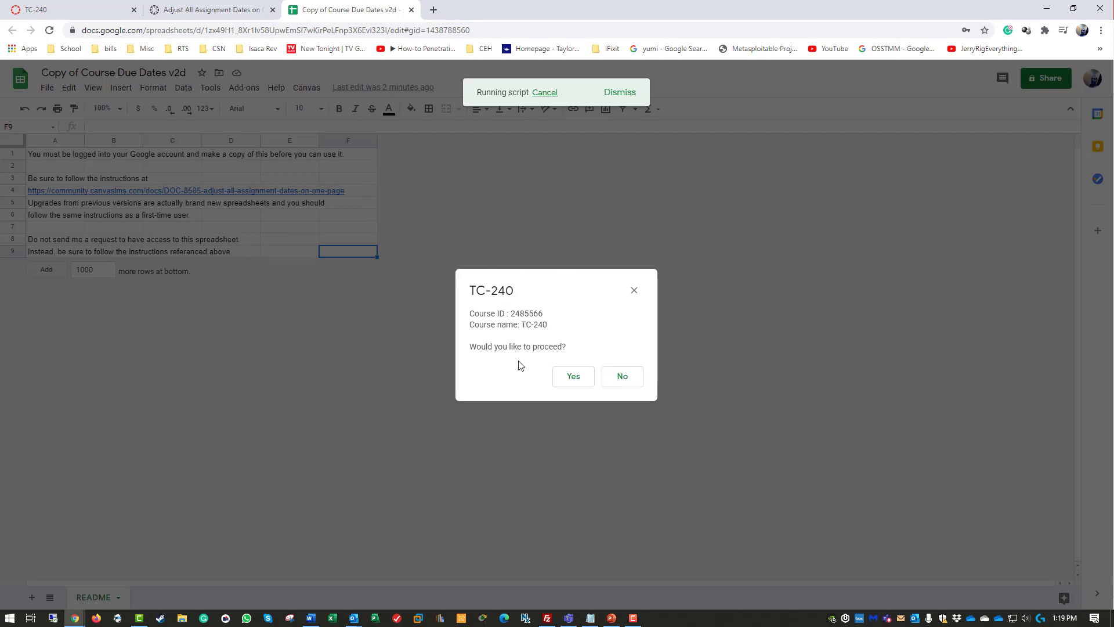
{"action": "left_click", "coordinate": [572, 377]}
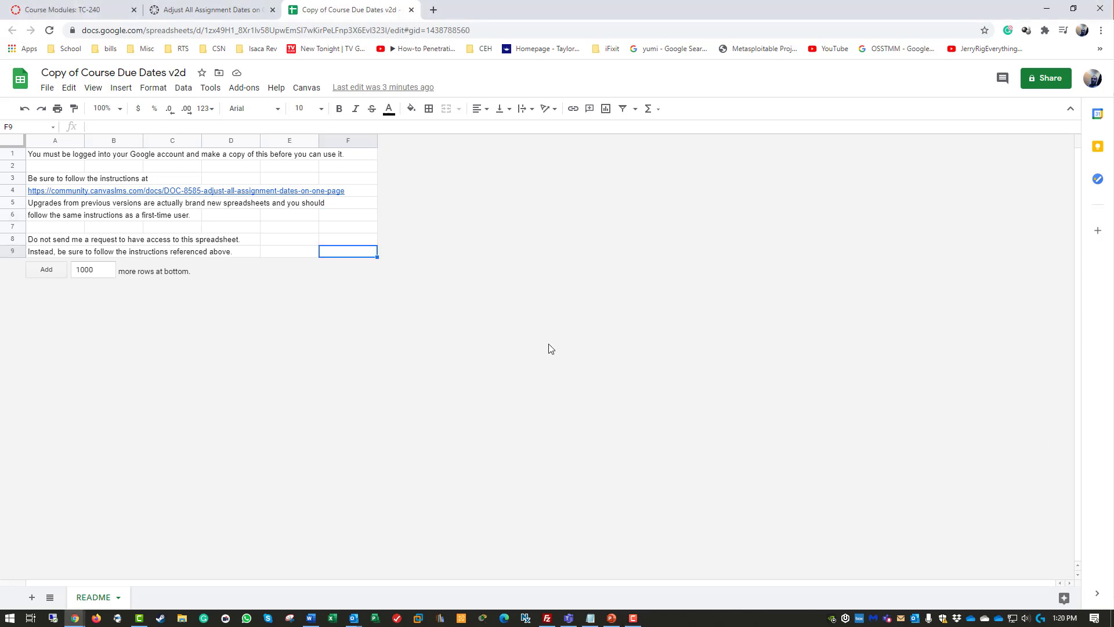
Run Canvas > Load Due Dates to pull TC-240's assignments into a Dates sheet.
{"action": "left_click", "coordinate": [306, 88]}
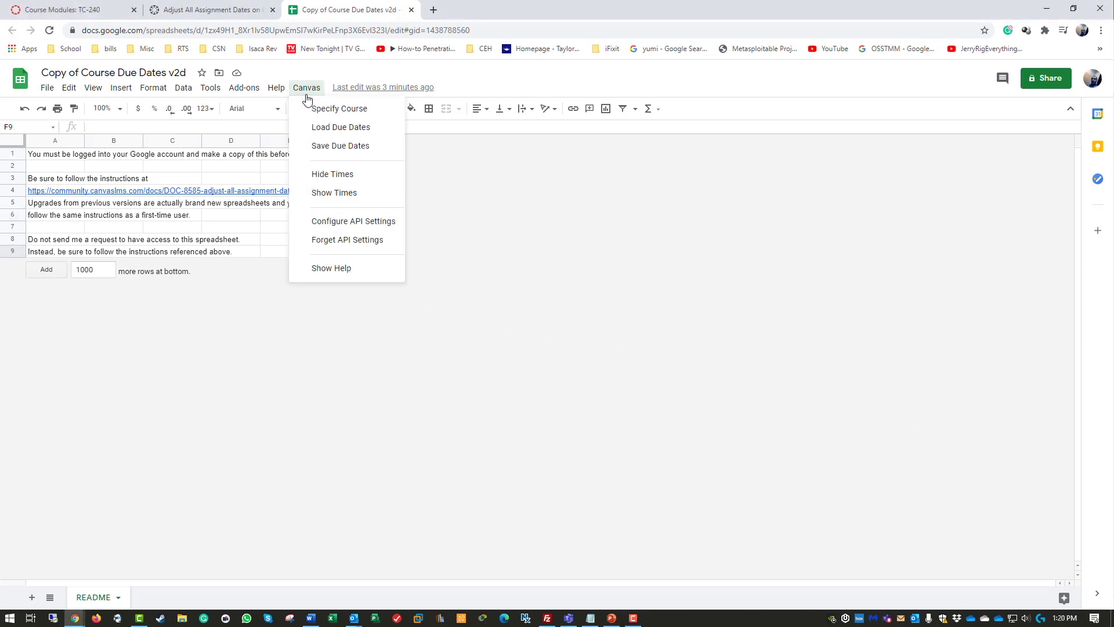
{"action": "left_click", "coordinate": [321, 128]}
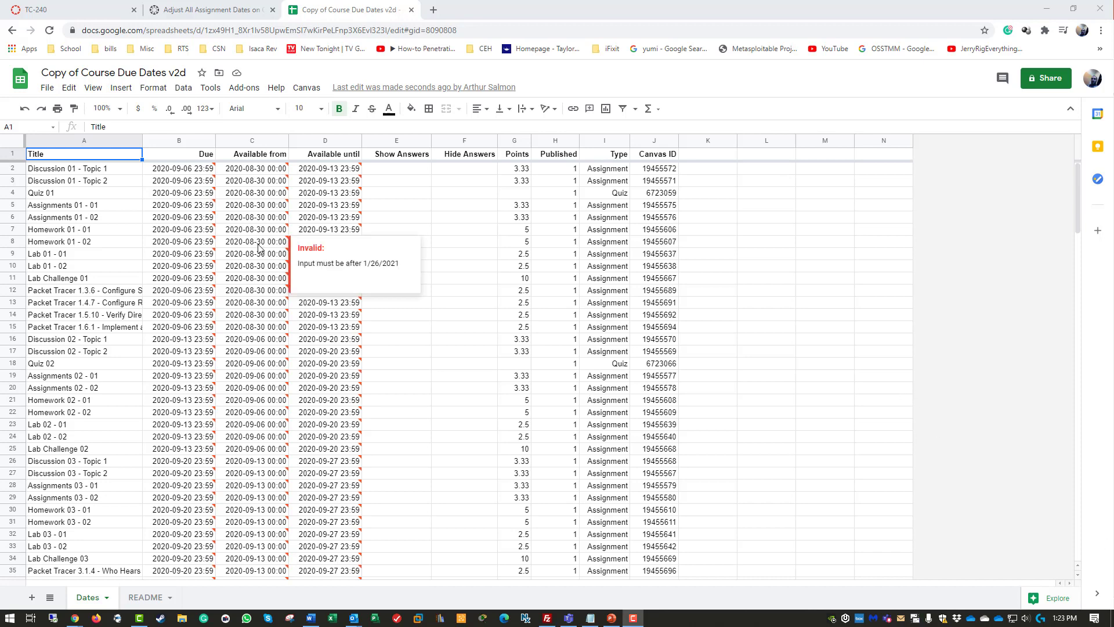
Clear all Available until dates in D2:D179 of the Dates sheet.
{"action": "left_click", "coordinate": [240, 198]}
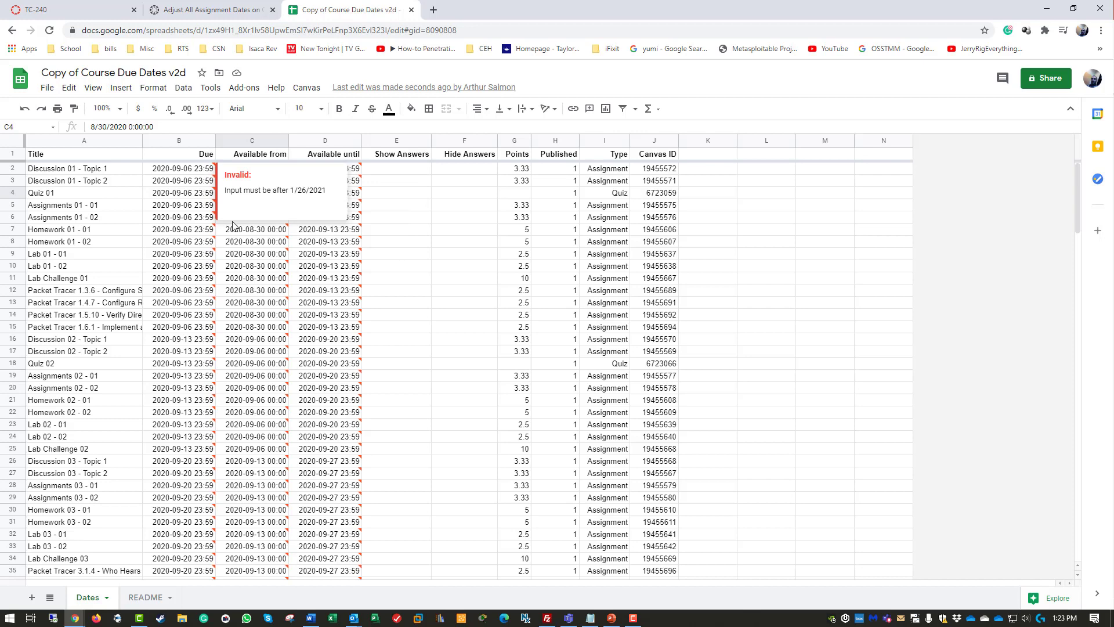
{"action": "left_click", "coordinate": [364, 184]}
{"action": "left_click", "coordinate": [343, 169]}
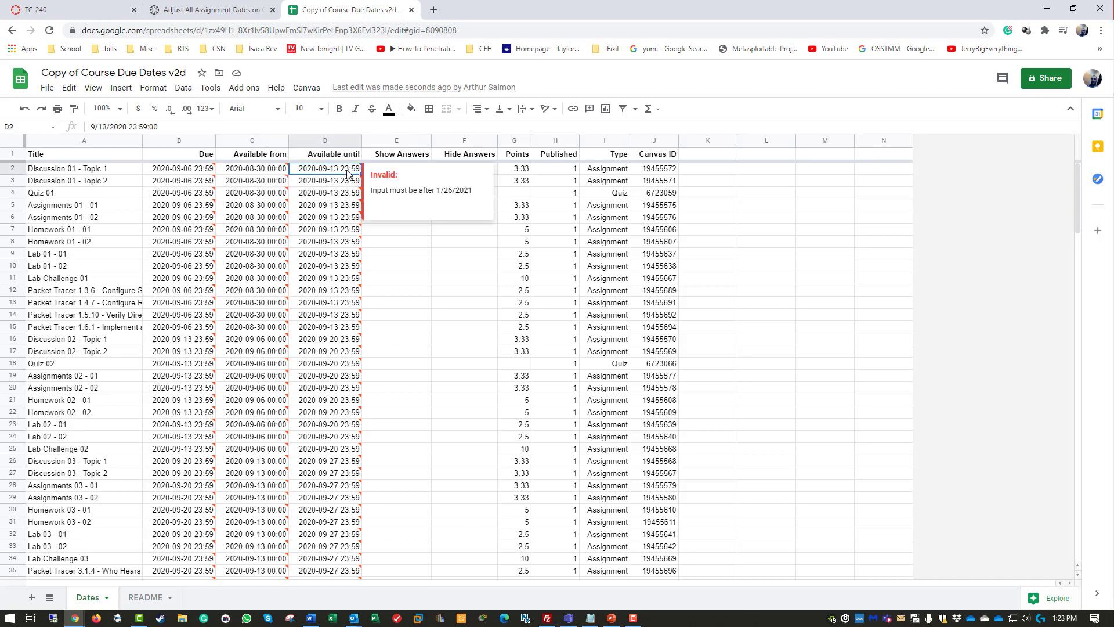
{"action": "key", "text": "shift+Down"}
{"action": "key", "text": "shift+Down"}
{"action": "key", "text": "shift+Down"}
{"action": "key", "text": "shift+Down"}
{"action": "key", "text": "shift+Down"}
{"action": "key", "text": "shift+Down"}
{"action": "key", "text": "shift+Down"}
{"action": "key", "text": "shift+Down"}
{"action": "key", "text": "shift+Down"}
{"action": "key", "text": "shift+Down"}
{"action": "key", "text": "shift+Down"}
{"action": "key", "text": "shift+Down"}
{"action": "key", "text": "shift+Down"}
{"action": "key", "text": "shift+Down"}
{"action": "key", "text": "shift+Down"}
{"action": "key", "text": "shift+Down"}
{"action": "key", "text": "shift+Down"}
{"action": "key", "text": "shift+Down"}
{"action": "key", "text": "shift+Down"}
{"action": "key", "text": "shift+Down"}
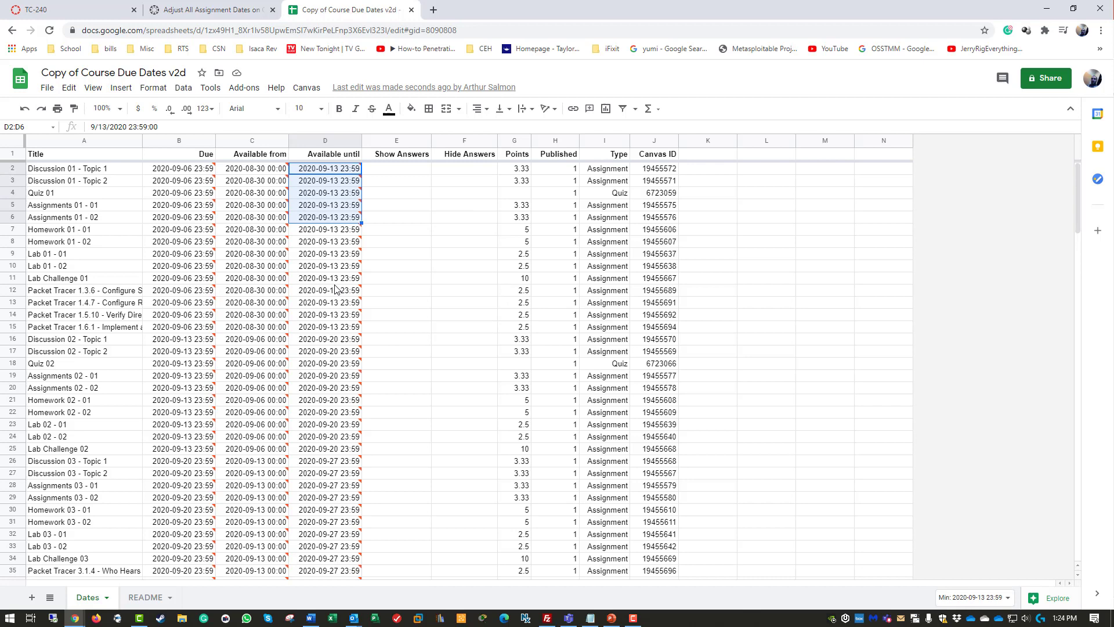
{"action": "key", "text": "shift+Down"}
{"action": "key", "text": "shift+Down"}
{"action": "key", "text": "shift+Down"}
{"action": "key", "text": "shift+Down"}
{"action": "key", "text": "shift+Down"}
{"action": "key", "text": "shift+Down"}
{"action": "key", "text": "shift+Down"}
{"action": "key", "text": "shift+Down"}
{"action": "key", "text": "shift+Down"}
{"action": "key", "text": "shift+Down"}
{"action": "key", "text": "shift+Down"}
{"action": "key", "text": "shift+Down"}
{"action": "key", "text": "shift+Down"}
{"action": "key", "text": "shift+Down"}
{"action": "key", "text": "shift+Down"}
{"action": "key", "text": "shift+Down"}
{"action": "key", "text": "shift+Down"}
{"action": "key", "text": "shift+Down"}
{"action": "key", "text": "shift+Down"}
{"action": "key", "text": "shift+Down"}
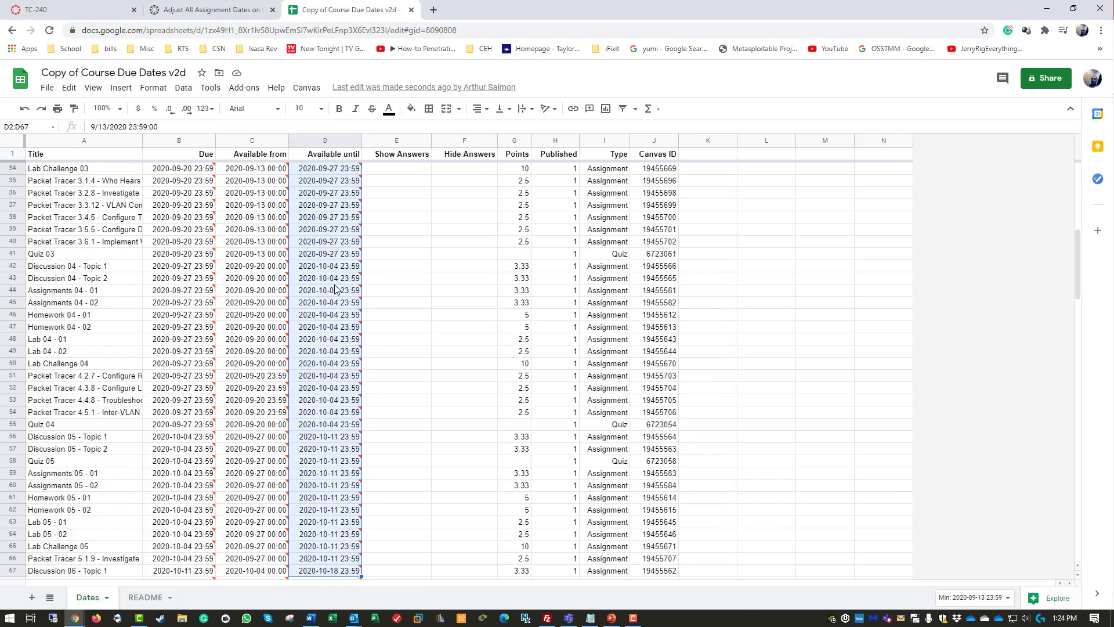
{"action": "key", "text": "shift+Down"}
{"action": "key", "text": "shift+Down"}
{"action": "key", "text": "shift+Down"}
{"action": "key", "text": "shift+Down"}
{"action": "key", "text": "shift+Down"}
{"action": "key", "text": "shift+Down"}
{"action": "key", "text": "shift+Down"}
{"action": "key", "text": "shift+Down"}
{"action": "key", "text": "shift+Down"}
{"action": "key", "text": "shift+Down"}
{"action": "key", "text": "shift+Down"}
{"action": "key", "text": "shift+Down"}
{"action": "key", "text": "shift+Down"}
{"action": "key", "text": "shift+Down"}
{"action": "key", "text": "shift+Down"}
{"action": "key", "text": "shift+Down"}
{"action": "key", "text": "shift+Down"}
{"action": "key", "text": "shift+Down"}
{"action": "key", "text": "shift+Down"}
{"action": "key", "text": "shift+Down"}
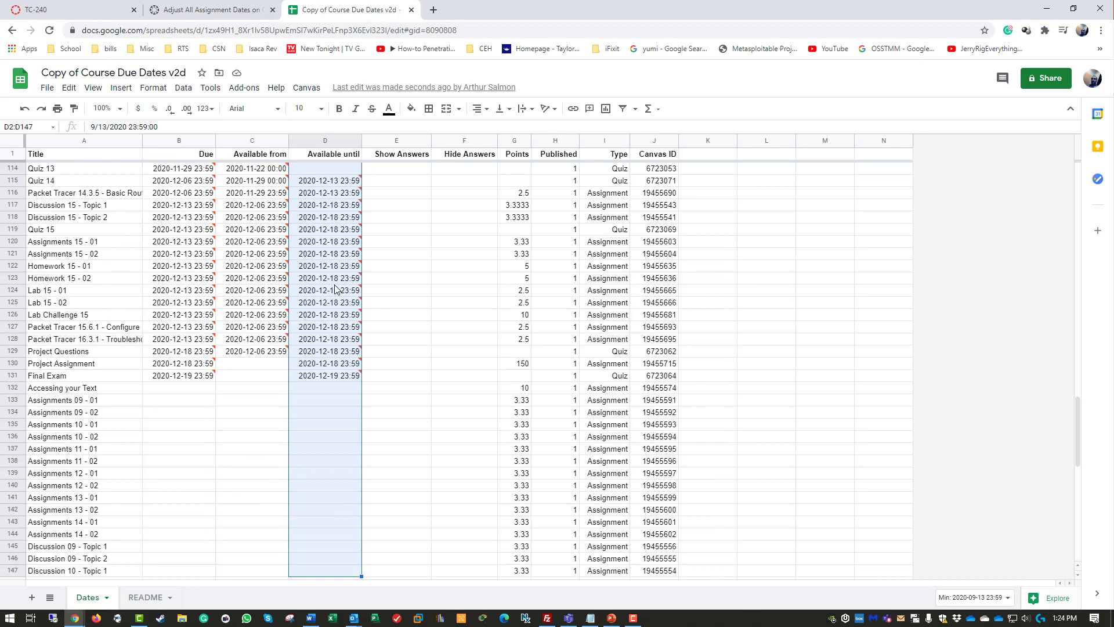
{"action": "key", "text": "shift+Down"}
{"action": "key", "text": "shift+Down"}
{"action": "key", "text": "shift+Down"}
{"action": "key", "text": "shift+Down"}
{"action": "key", "text": "shift+Down"}
{"action": "key", "text": "shift+Down"}
{"action": "key", "text": "shift+Down"}
{"action": "key", "text": "shift+Down"}
{"action": "key", "text": "shift+Down"}
{"action": "key", "text": "shift+Down"}
{"action": "key", "text": "shift+Down"}
{"action": "key", "text": "shift+Down"}
{"action": "key", "text": "shift+Down"}
{"action": "key", "text": "shift+Down"}
{"action": "key", "text": "shift+Down"}
{"action": "key", "text": "shift+Down"}
{"action": "key", "text": "shift+Down"}
{"action": "key", "text": "shift+Down"}
{"action": "key", "text": "shift+Down"}
{"action": "key", "text": "shift+Down"}
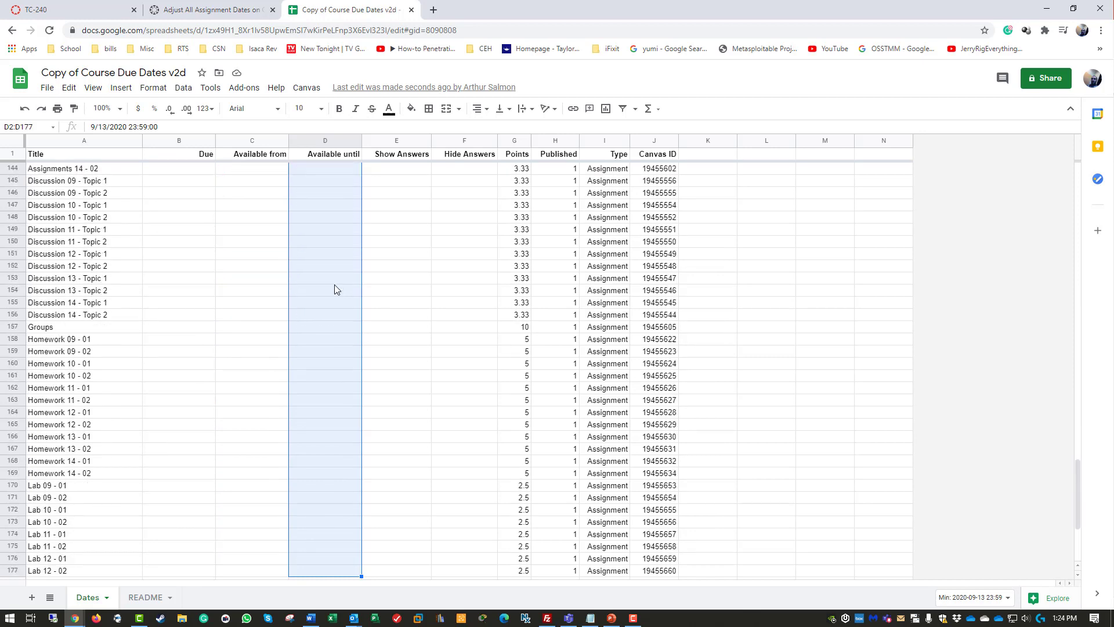
{"action": "key", "text": "Delete"}
{"action": "scroll", "coordinate": [325, 325], "scroll_direction": "down", "scroll_amount": 3}
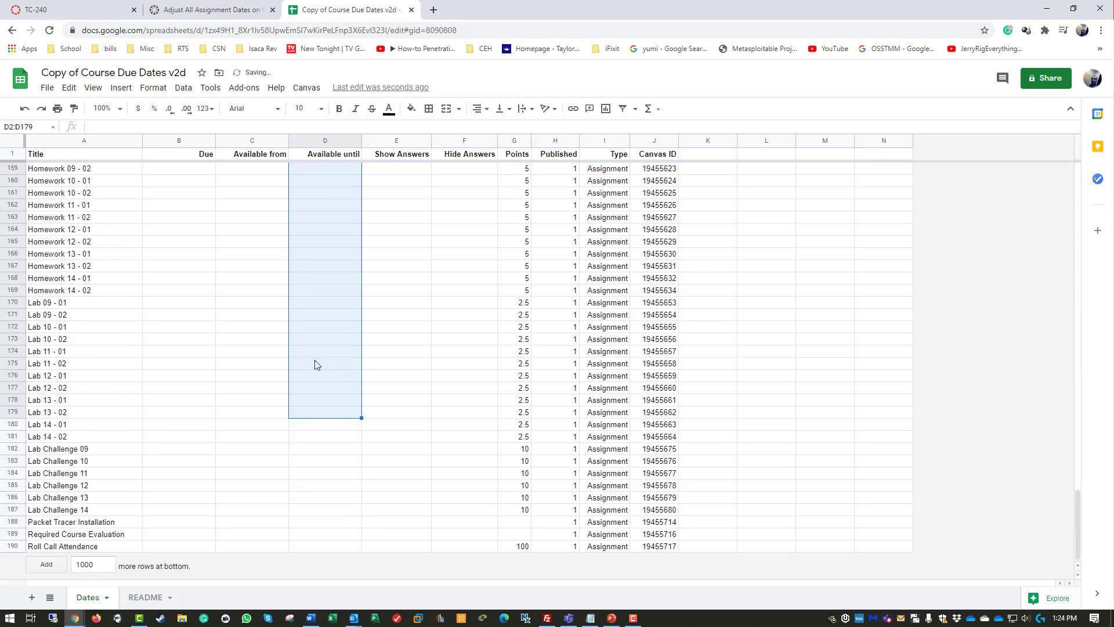
{"action": "scroll", "coordinate": [315, 364], "scroll_direction": "up", "scroll_amount": 4}
{"action": "scroll", "coordinate": [315, 365], "scroll_direction": "up", "scroll_amount": 10}
{"action": "scroll", "coordinate": [234, 311], "scroll_direction": "up", "scroll_amount": 20}
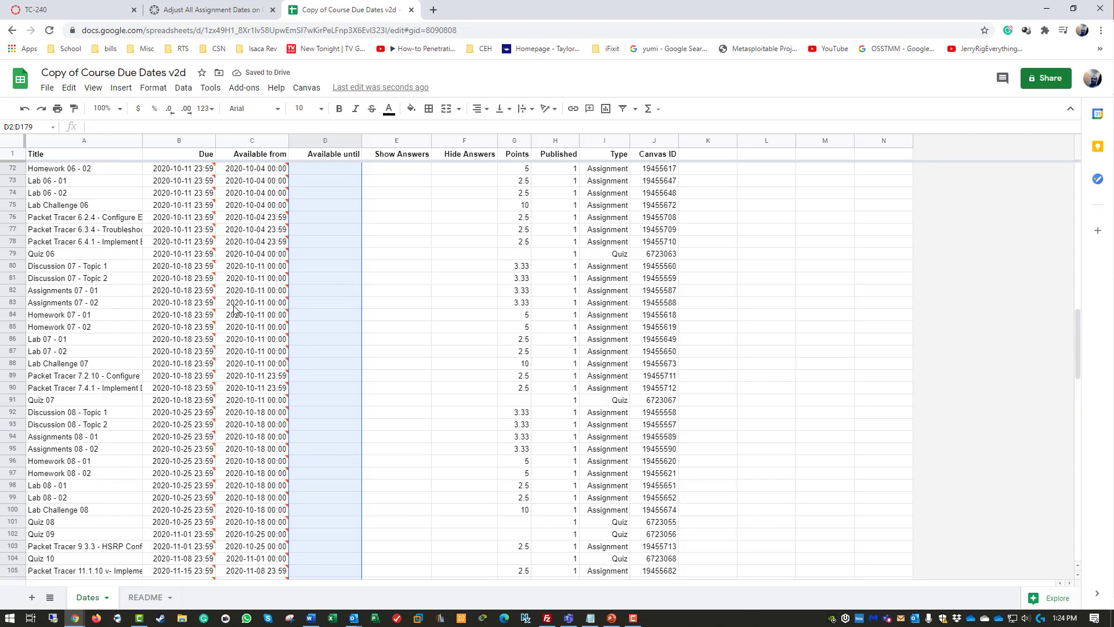
{"action": "scroll", "coordinate": [234, 310], "scroll_direction": "up", "scroll_amount": 13}
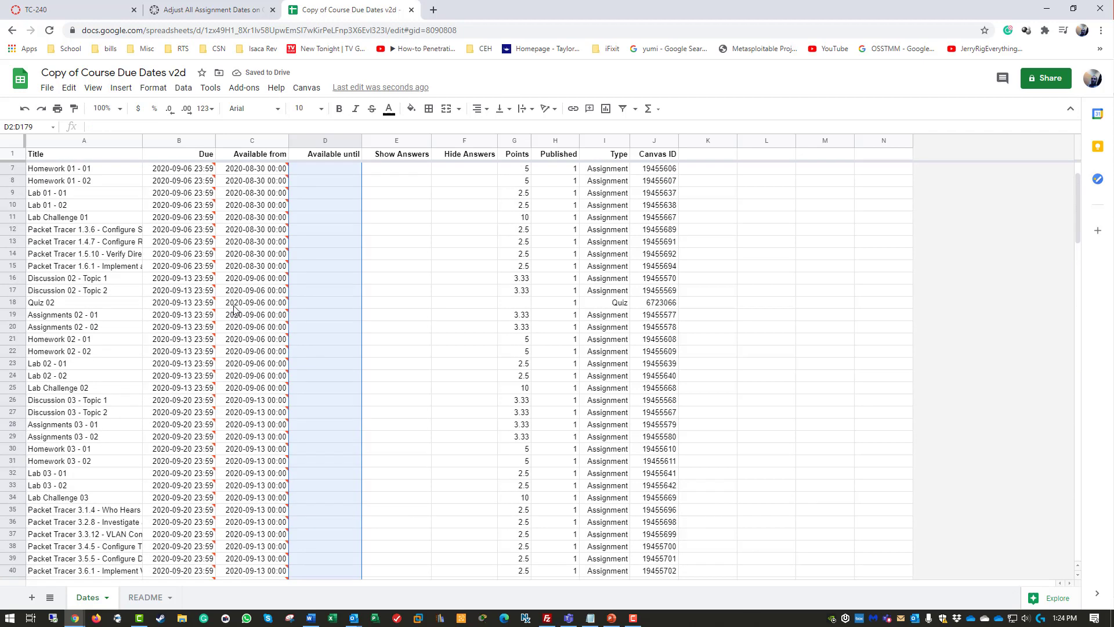
Change the B2 Due date to 9/6/2021.
{"action": "left_click", "coordinate": [236, 168]}
{"action": "left_click", "coordinate": [256, 222]}
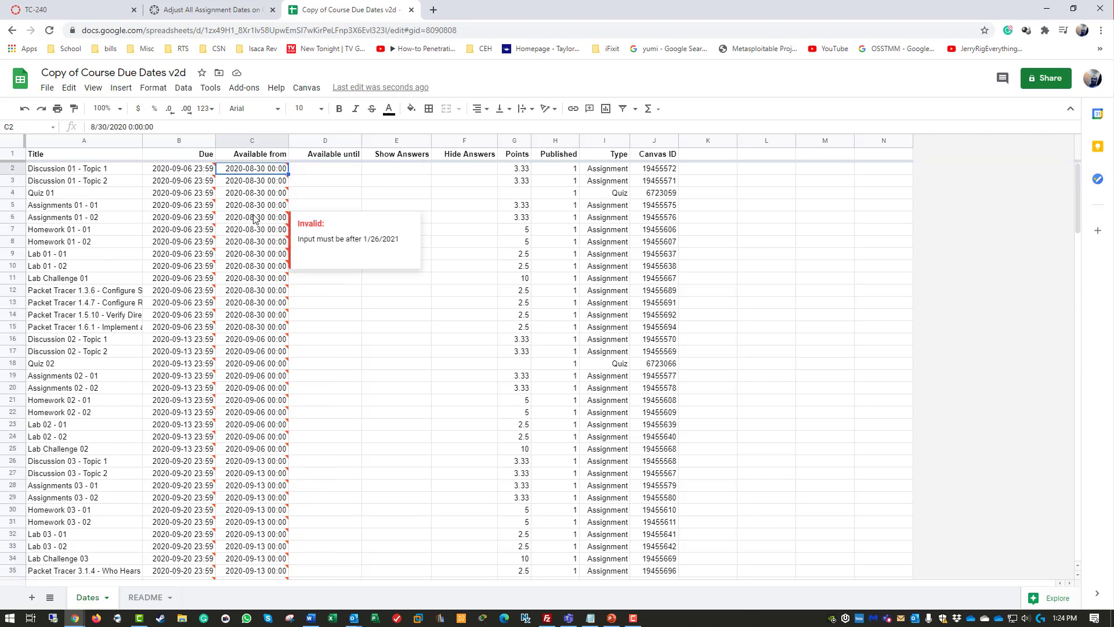
{"action": "left_click", "coordinate": [198, 174]}
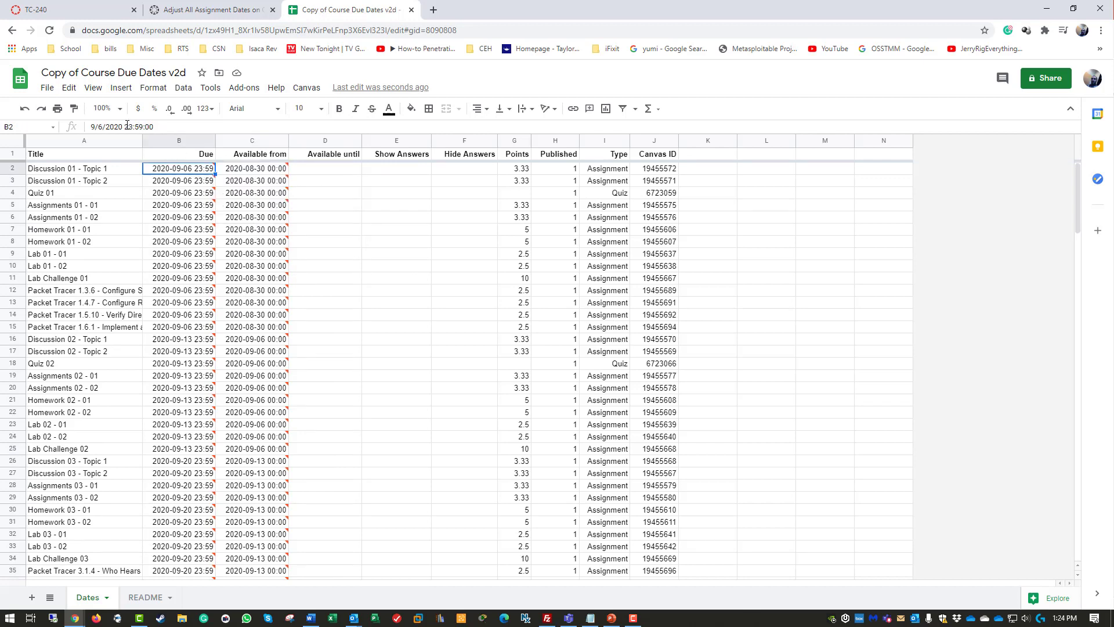
{"action": "left_click_drag", "start_coordinate": [119, 127], "coordinate": [154, 126]}
{"action": "key", "text": "BackSpace"}
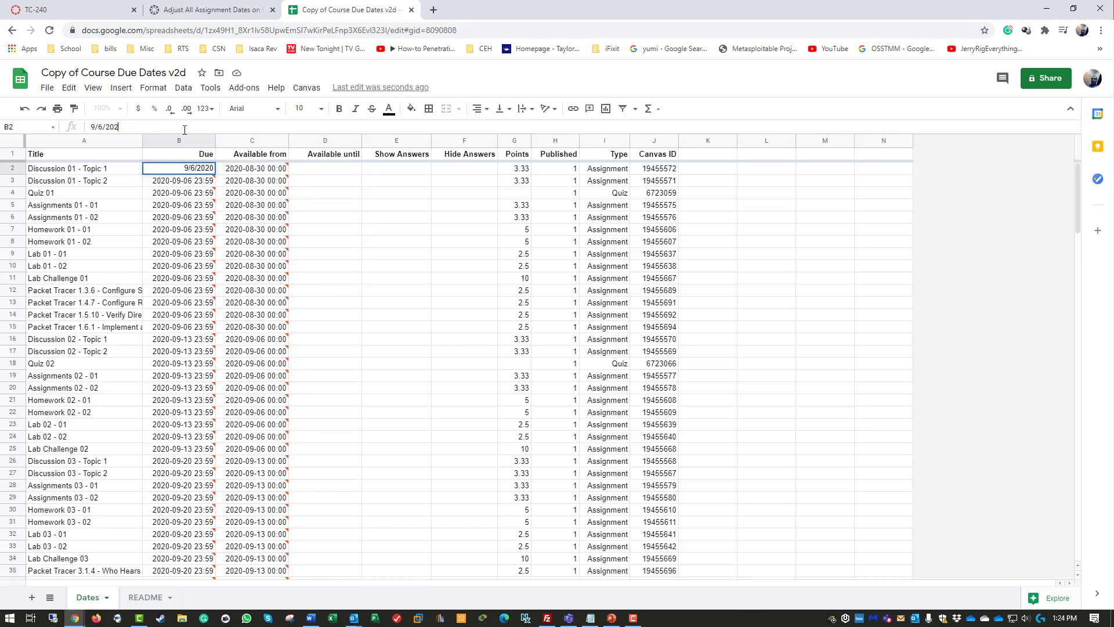
{"action": "type", "text": "1"}
{"action": "key", "text": "Return"}
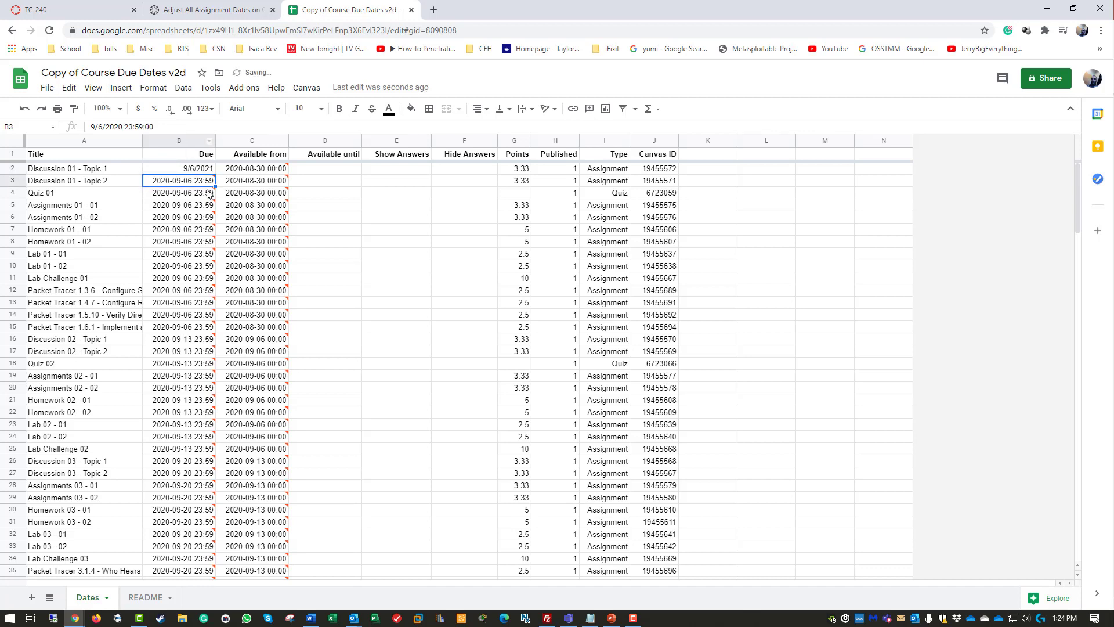
Copy the 9/6/2021 date from B2 into B3 and drag it down the Due column.
{"action": "left_click", "coordinate": [205, 171]}
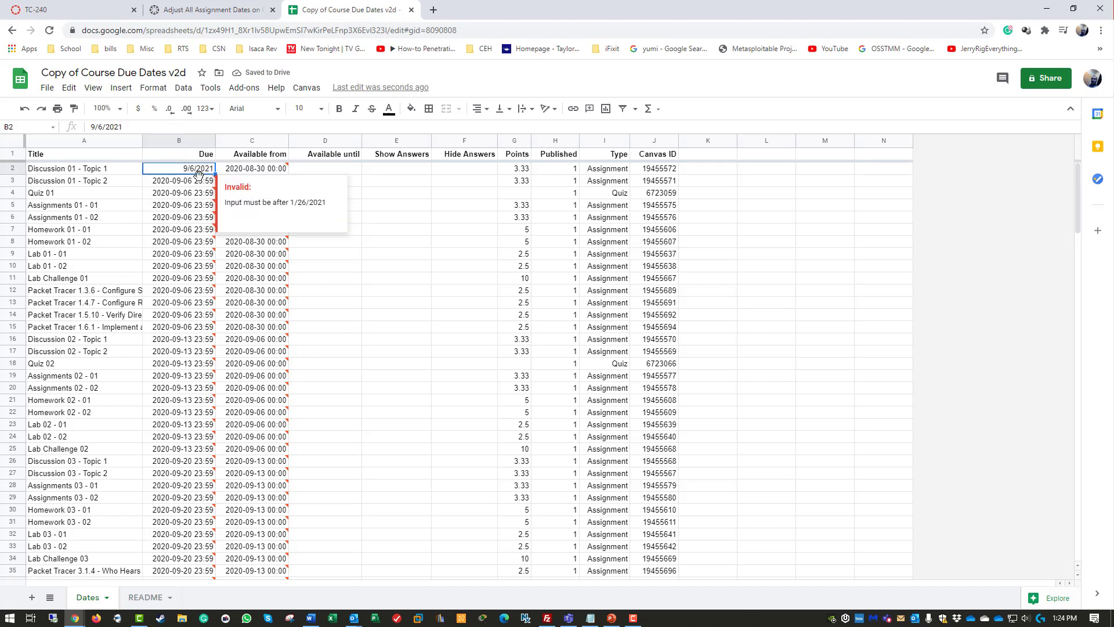
{"action": "key", "text": "ctrl+c"}
{"action": "left_click", "coordinate": [202, 182]}
{"action": "key", "text": "ctrl+v"}
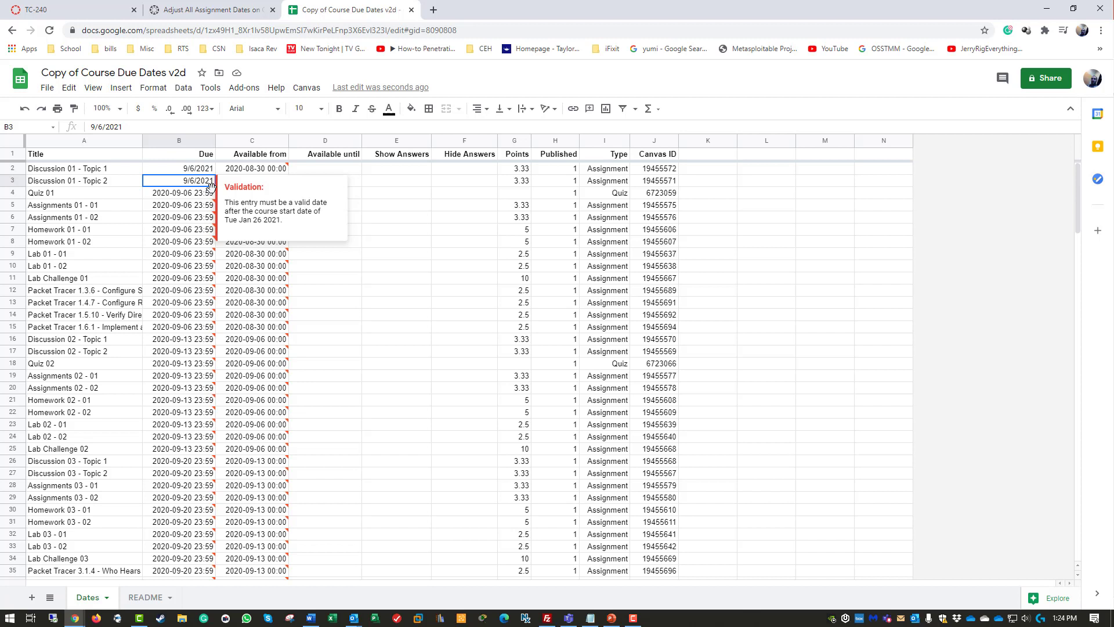
{"action": "key", "text": "ctrl+z"}
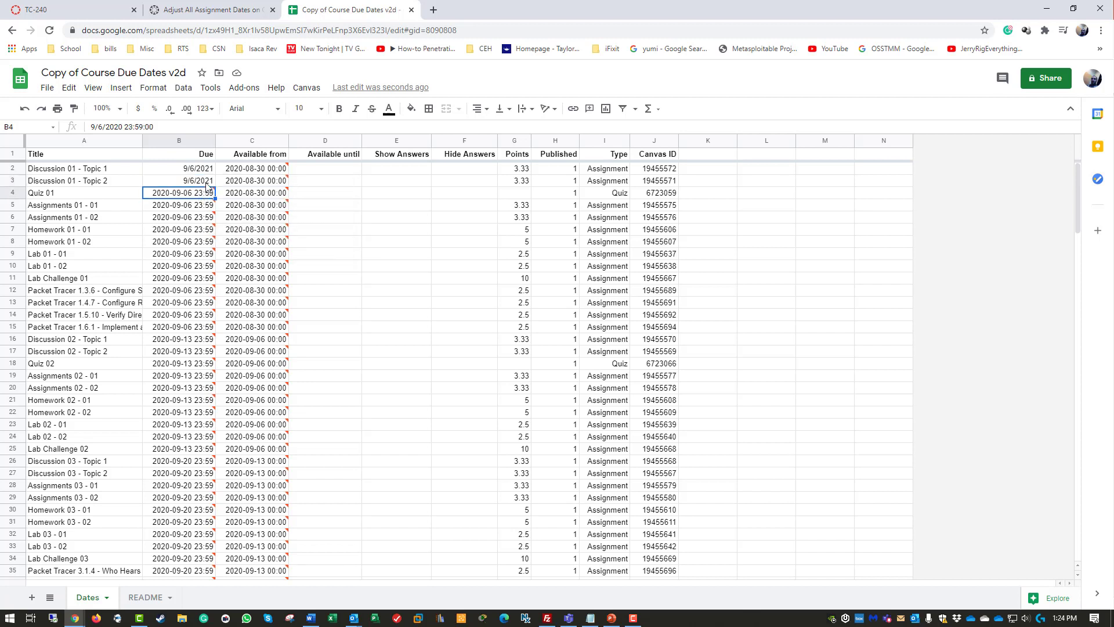
{"action": "key", "text": "ctrl+y"}
{"action": "left_click_drag", "start_coordinate": [211, 184], "coordinate": [201, 334]}
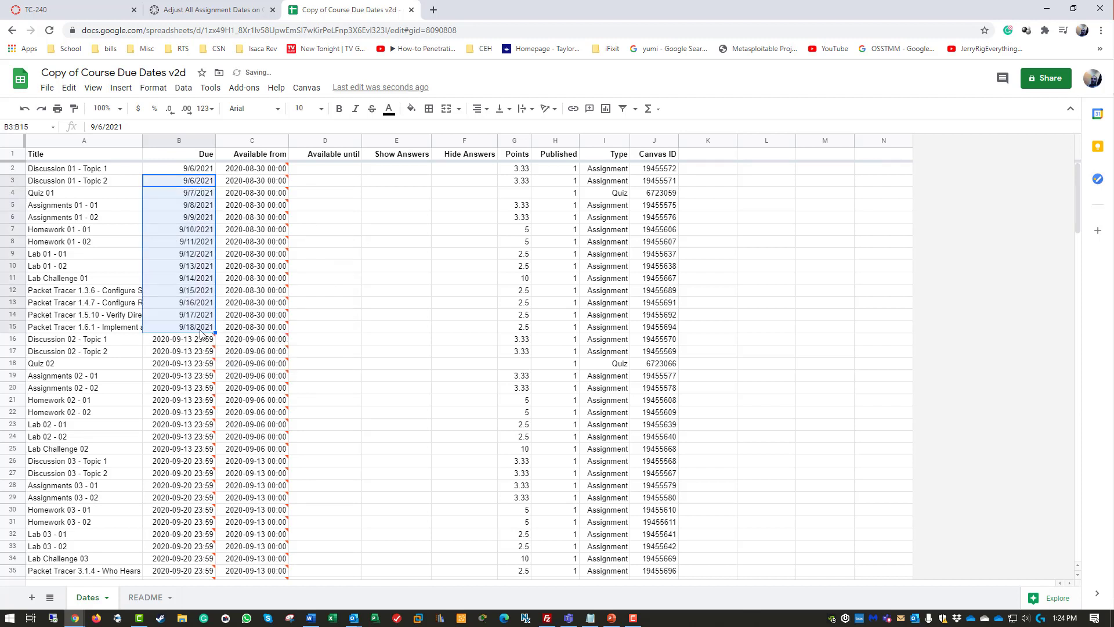
Copy the 9/6/2021 dates from B2:B3 and paste them down the Due column through row 15.
{"action": "left_click", "coordinate": [175, 235]}
{"action": "left_click", "coordinate": [197, 186]}
{"action": "left_click_drag", "start_coordinate": [196, 185], "coordinate": [188, 172]}
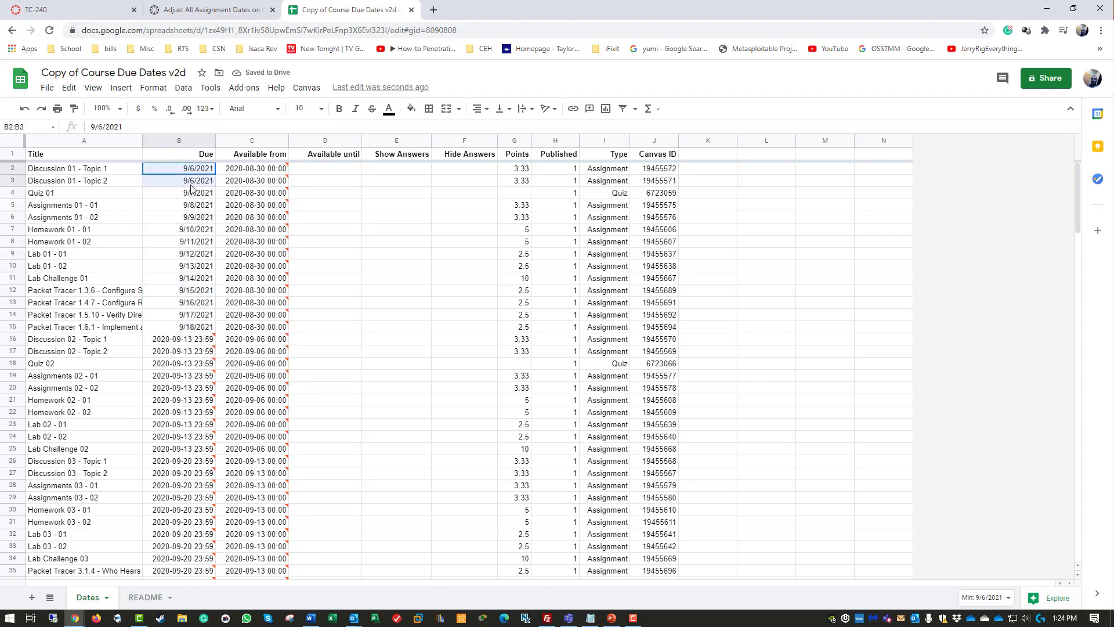
{"action": "key", "text": "ctrl+c"}
{"action": "key", "text": "Down"}
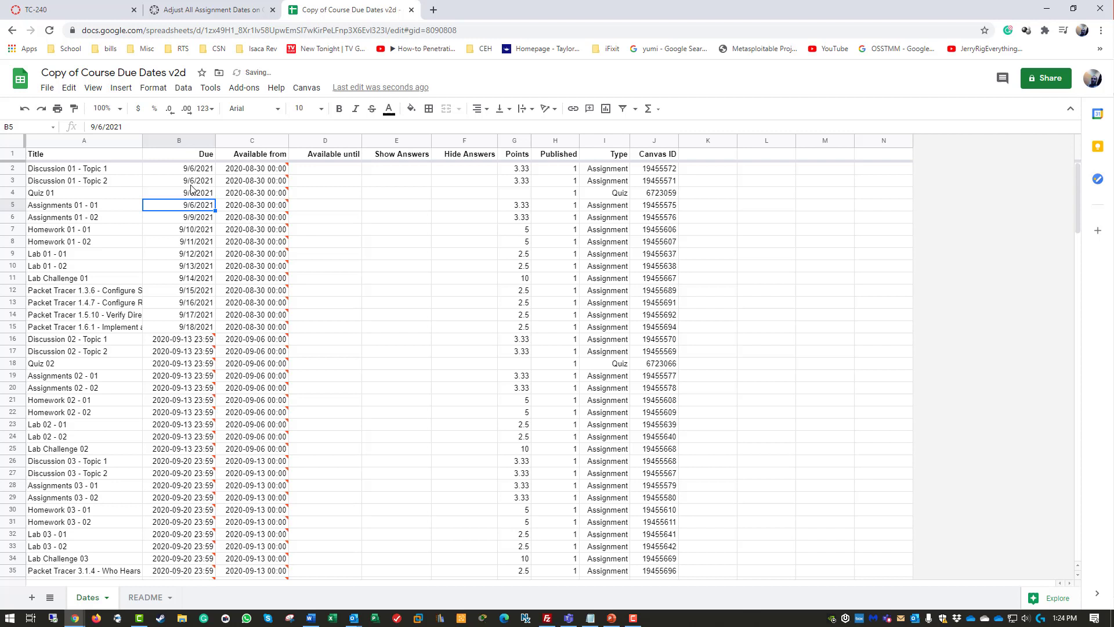
{"action": "key", "text": "Down"}
{"action": "key", "text": "ctrl+v"}
{"action": "key", "text": "Down"}
{"action": "key", "text": "ctrl+v"}
{"action": "key", "text": "Down"}
{"action": "key", "text": "ctrl+v"}
{"action": "key", "text": "Down"}
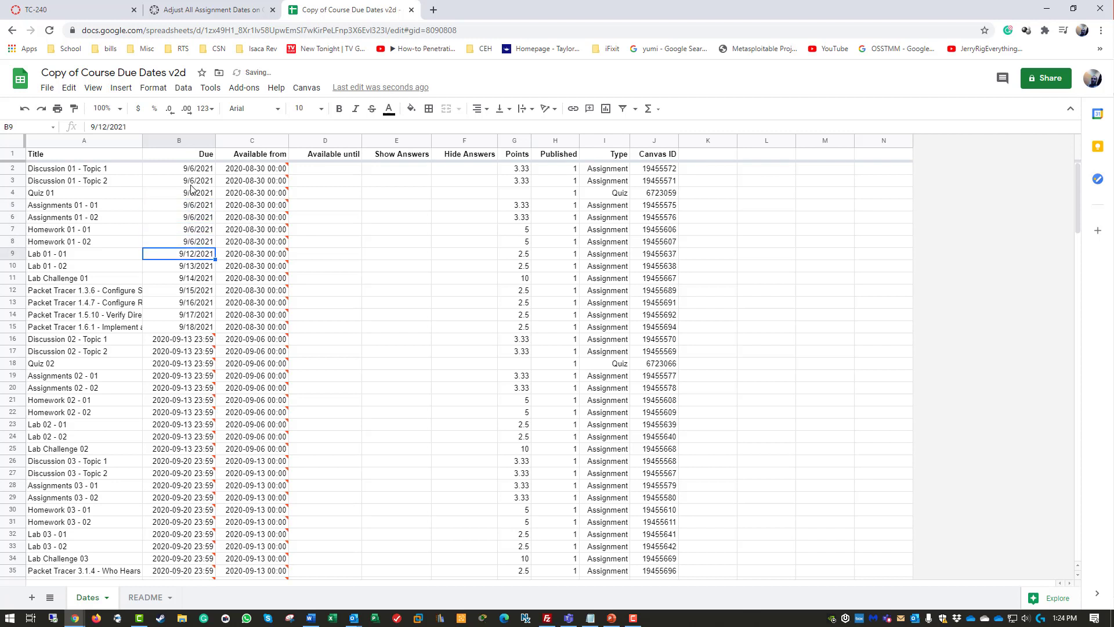
{"action": "key", "text": "ctrl+v"}
{"action": "key", "text": "Down"}
{"action": "key", "text": "ctrl+v"}
{"action": "key", "text": "Down"}
{"action": "key", "text": "ctrl+v"}
{"action": "key", "text": "Down"}
{"action": "key", "text": "shift+Down"}
{"action": "key", "text": "ctrl+v"}
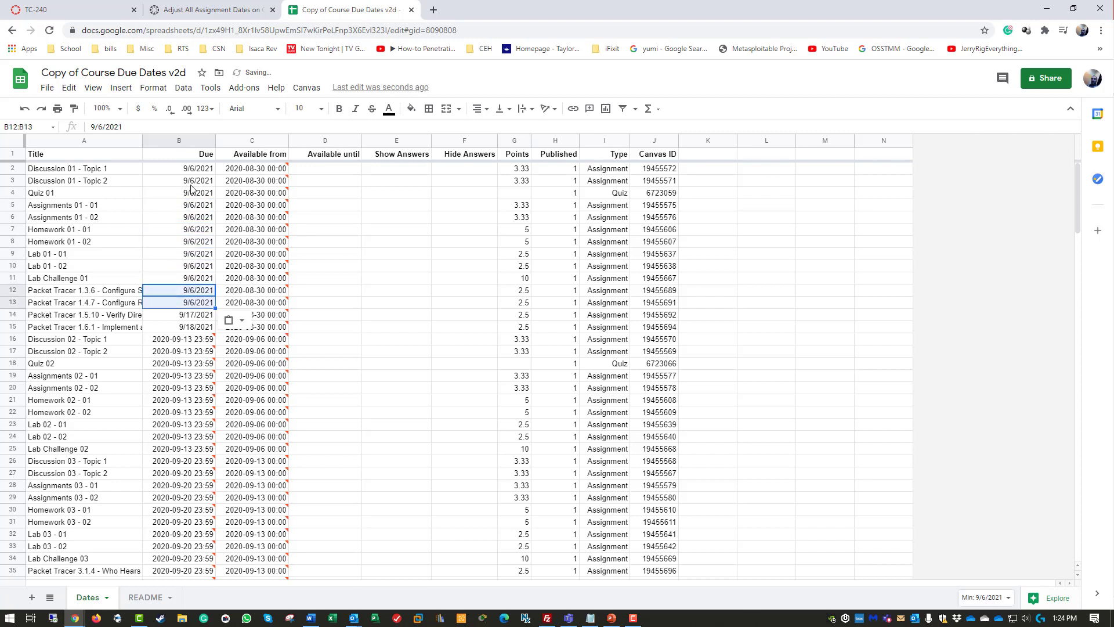
{"action": "key", "text": "Down"}
{"action": "key", "text": "Down"}
{"action": "key", "text": "shift+Down"}
{"action": "key", "text": "ctrl+v"}
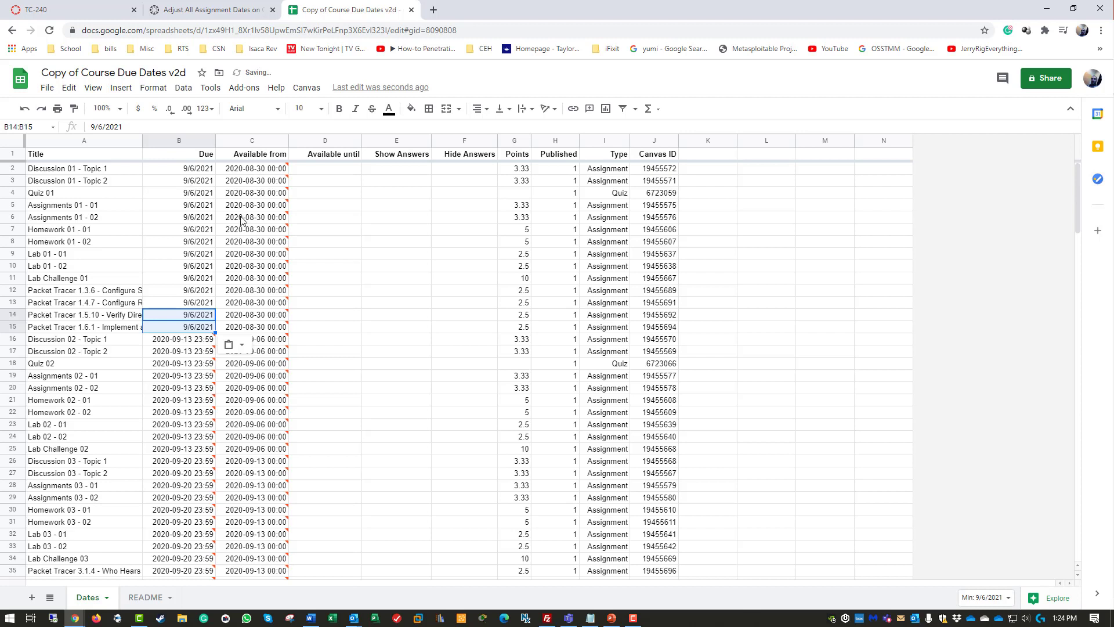
{"action": "left_click", "coordinate": [252, 244]}
{"action": "left_click", "coordinate": [233, 172]}
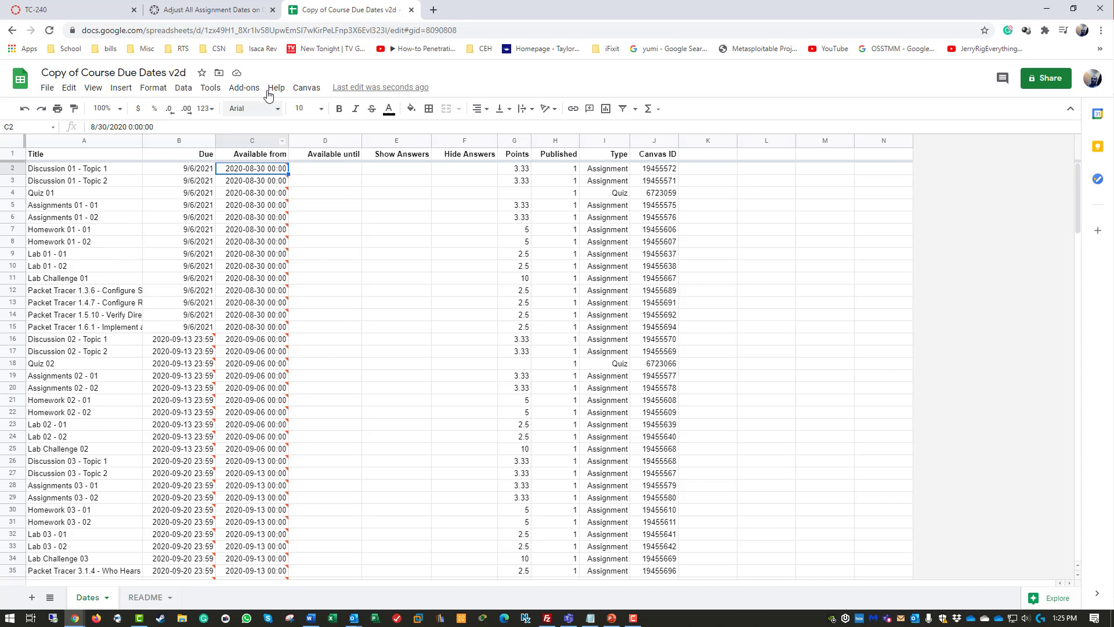
Run Canvas > Save Due Dates to push the 9/6/2021 due dates to the course.
{"action": "left_click", "coordinate": [306, 87]}
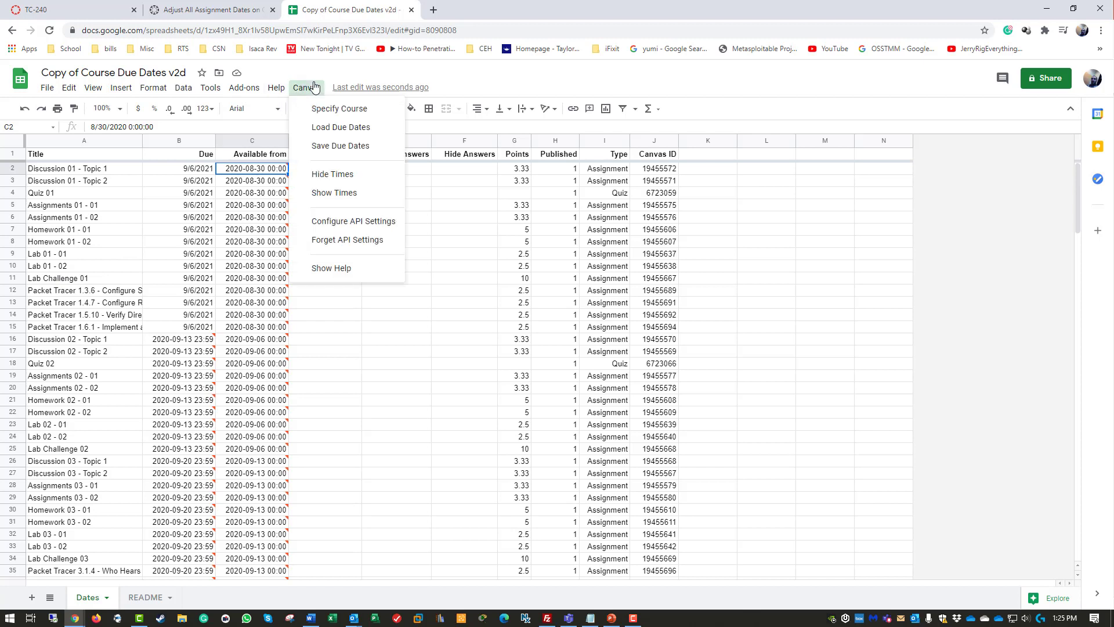
{"action": "left_click", "coordinate": [329, 146]}
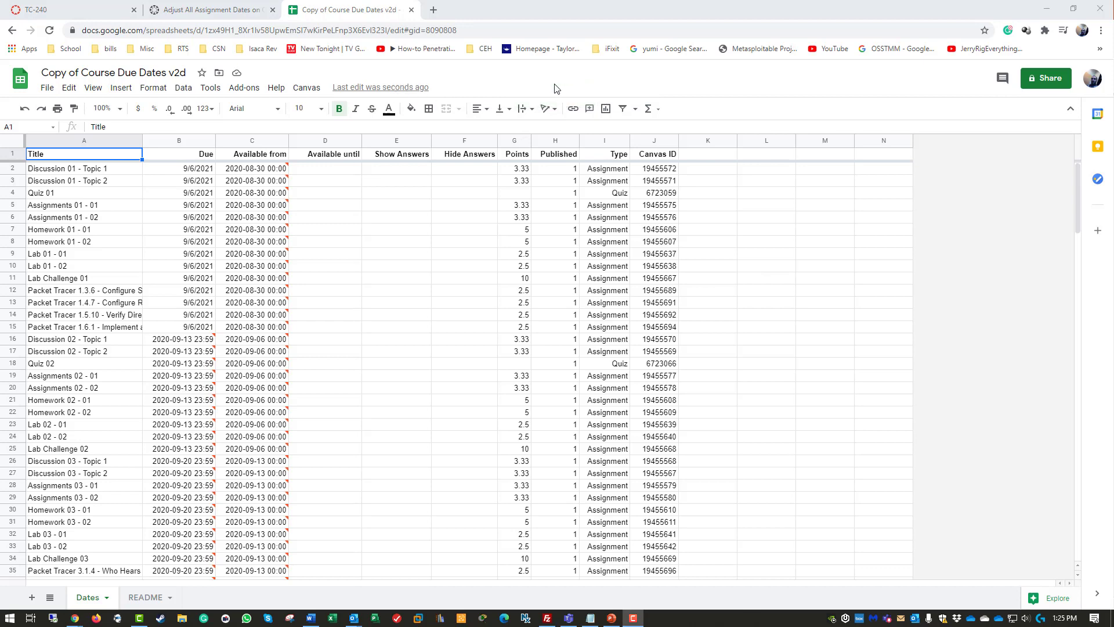
Go to the TC-240 Modules page and open the Homework 01 - 01 assignment.
{"action": "left_click", "coordinate": [48, 7]}
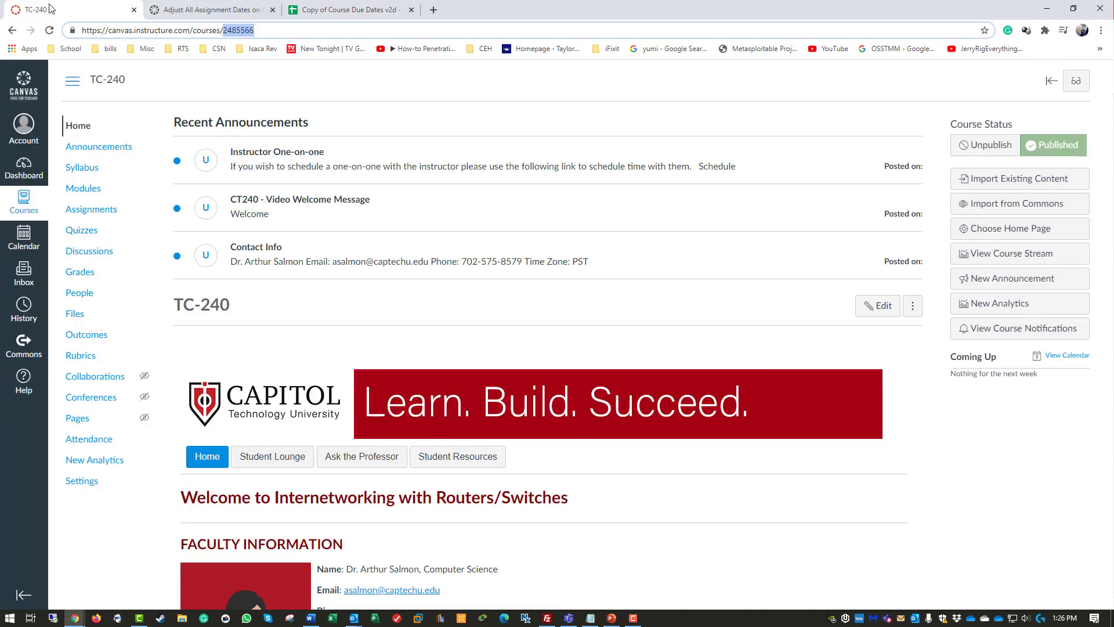
{"action": "left_click", "coordinate": [91, 187]}
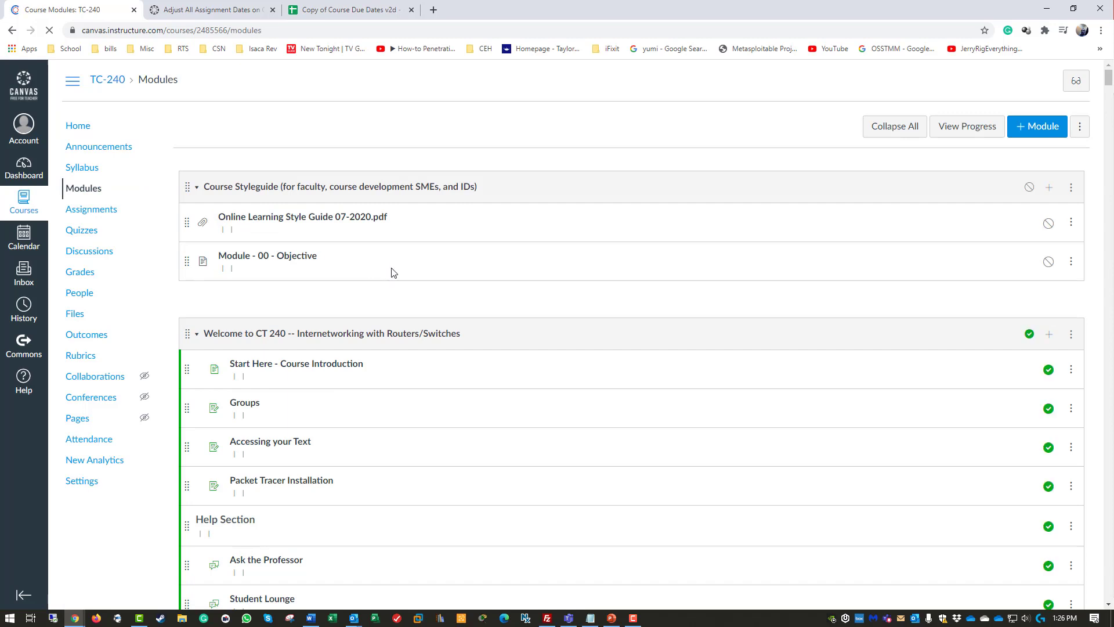
{"action": "scroll", "coordinate": [239, 179], "scroll_direction": "down", "scroll_amount": 4}
{"action": "left_click", "coordinate": [195, 91]}
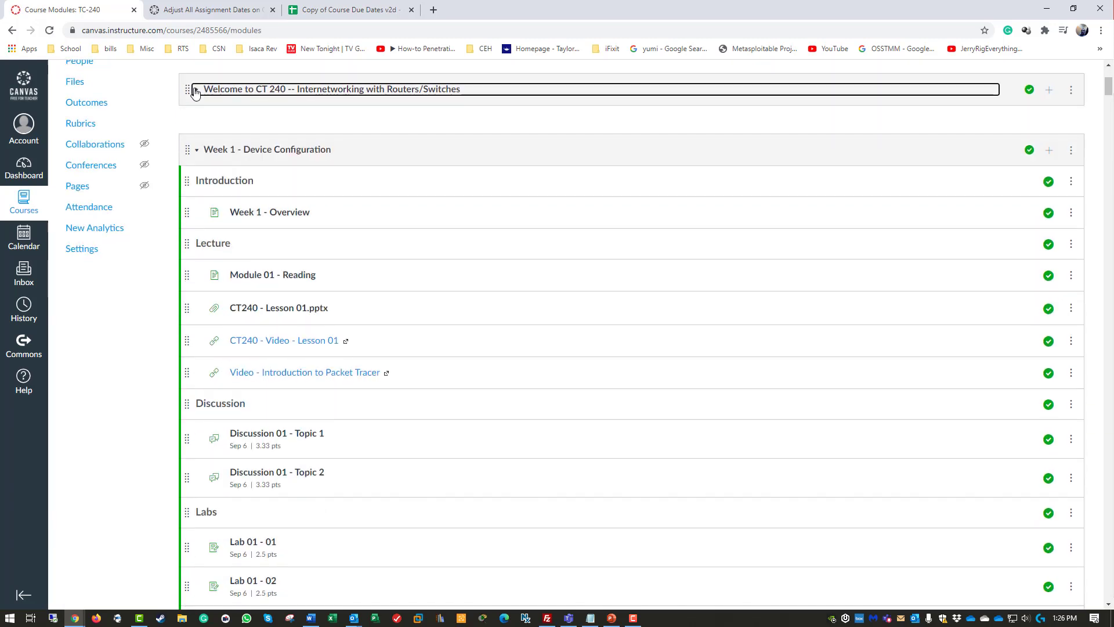
{"action": "scroll", "coordinate": [227, 292], "scroll_direction": "down", "scroll_amount": 2}
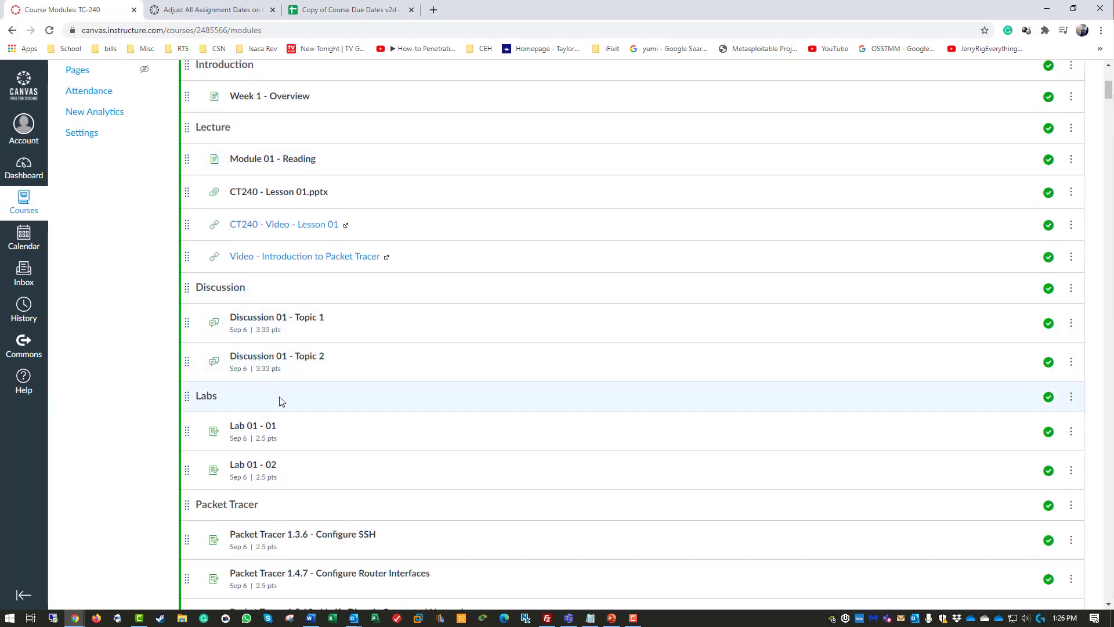
{"action": "left_click", "coordinate": [288, 320]}
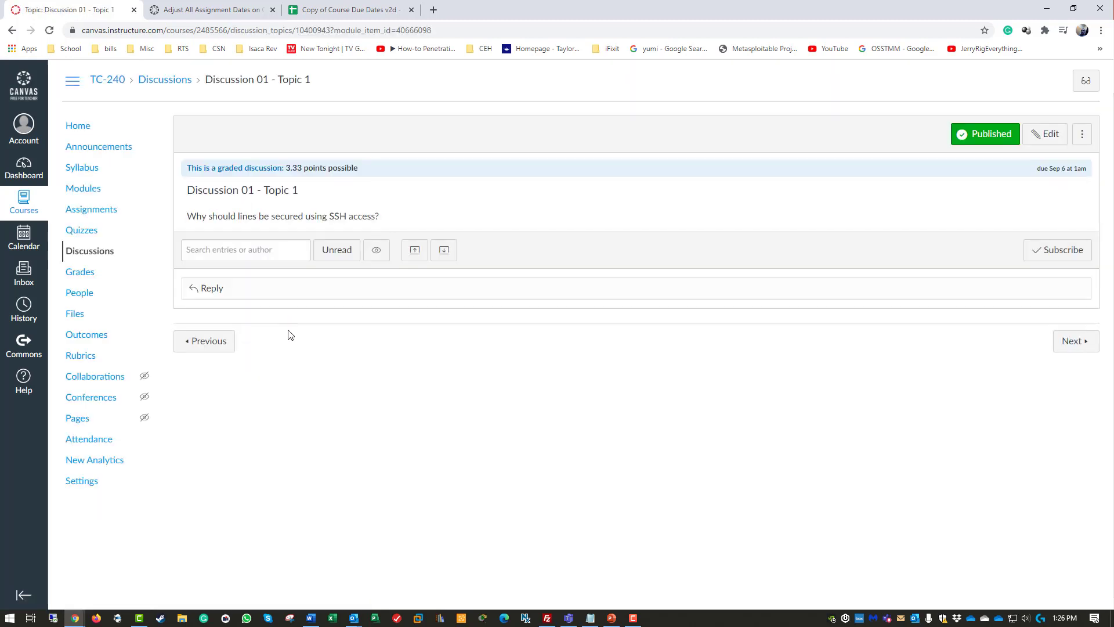
{"action": "key", "text": "alt+Left"}
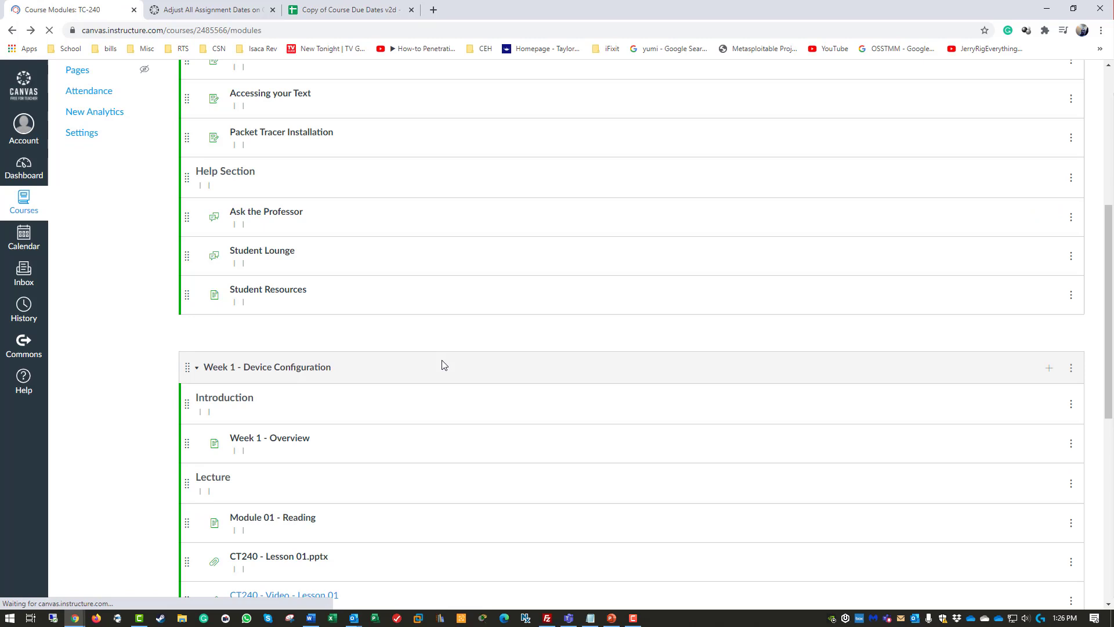
{"action": "scroll", "coordinate": [280, 410], "scroll_direction": "down", "scroll_amount": 5}
{"action": "scroll", "coordinate": [280, 409], "scroll_direction": "down", "scroll_amount": 10}
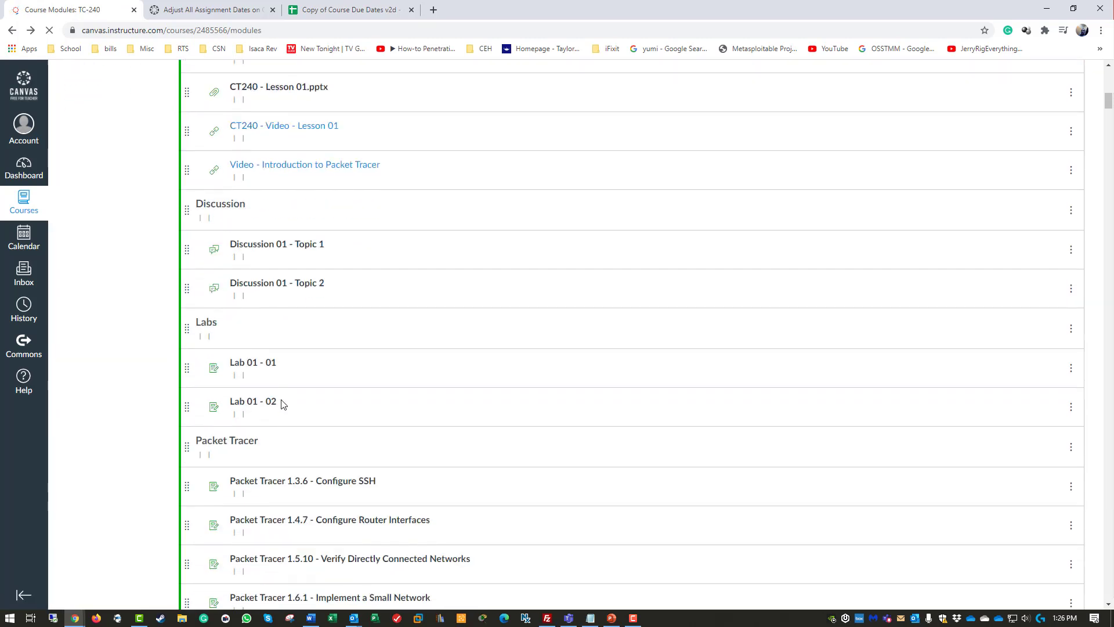
{"action": "left_click", "coordinate": [259, 378]}
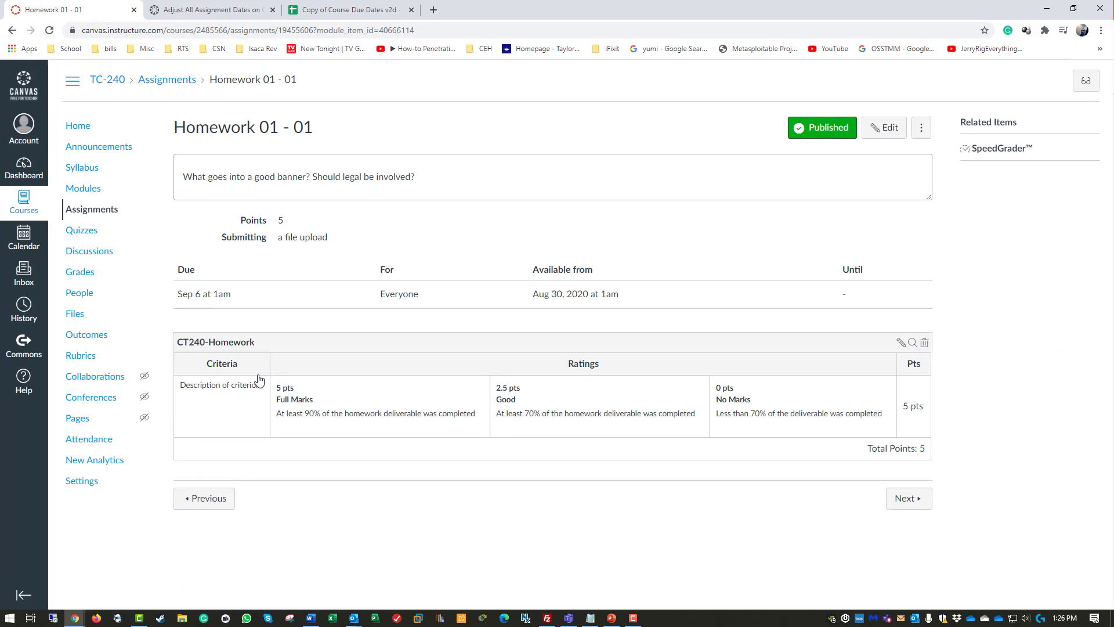
Edit the assignment and confirm its due date reads Mon Sep 6, 2021 1:00am.
{"action": "left_click_drag", "start_coordinate": [519, 301], "coordinate": [632, 295]}
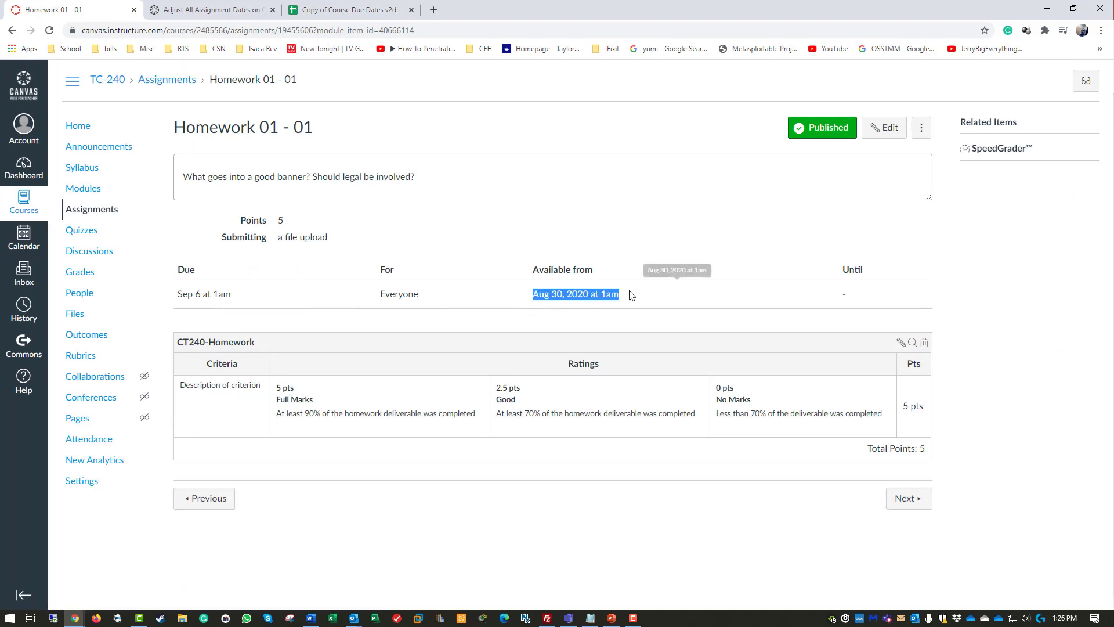
{"action": "left_click", "coordinate": [878, 137]}
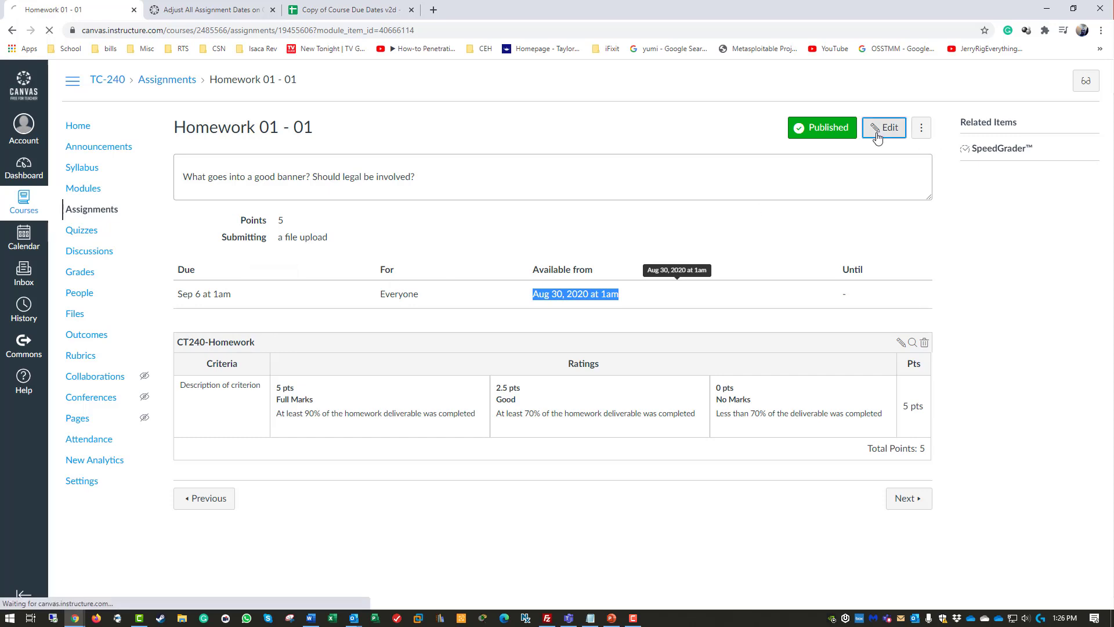
{"action": "scroll", "coordinate": [424, 314], "scroll_direction": "down", "scroll_amount": 6}
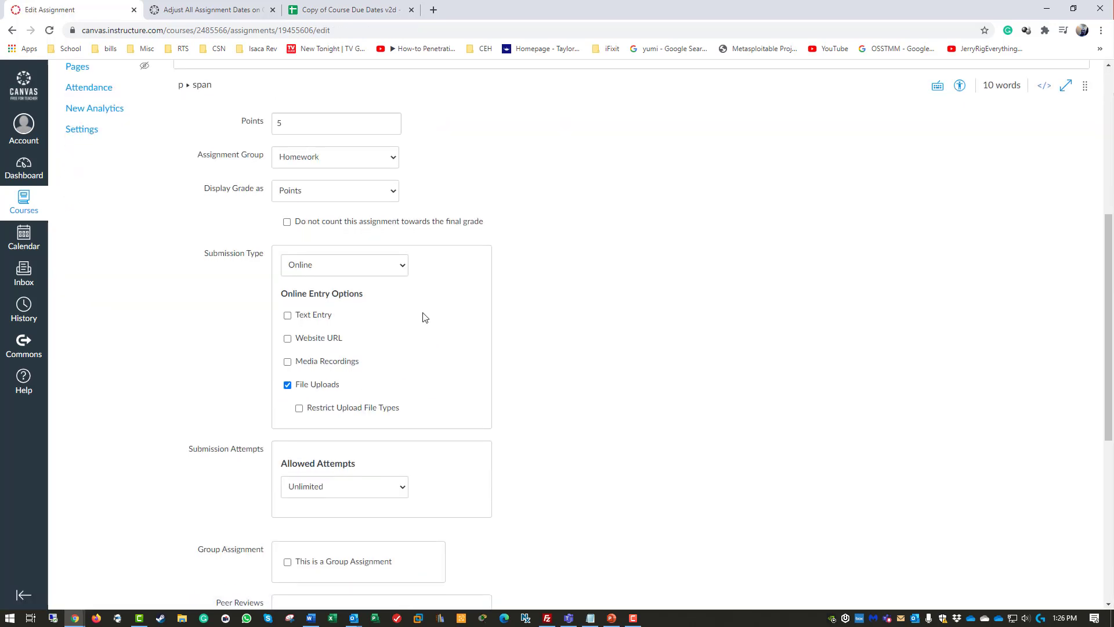
{"action": "scroll", "coordinate": [424, 317], "scroll_direction": "down", "scroll_amount": 7}
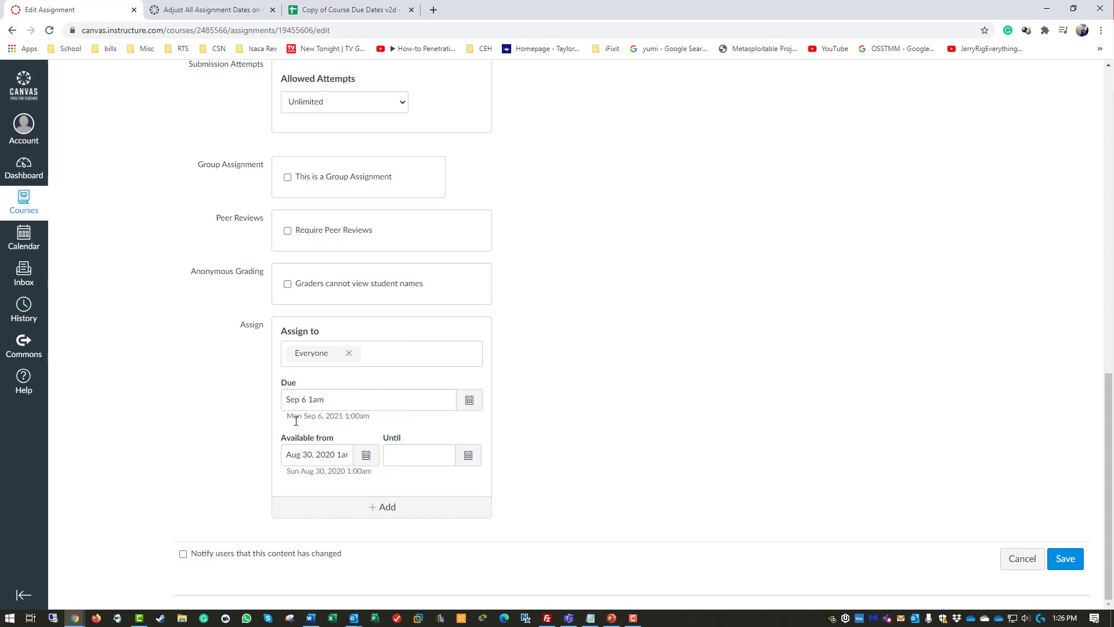
{"action": "left_click_drag", "start_coordinate": [305, 417], "coordinate": [332, 415]}
{"action": "double_click", "coordinate": [335, 415]}
{"action": "left_click", "coordinate": [346, 11]}
Check the Due dates in B6 and B15, cell D5, and the Insert menu options.
{"action": "scroll", "coordinate": [241, 246], "scroll_direction": "down", "scroll_amount": 2}
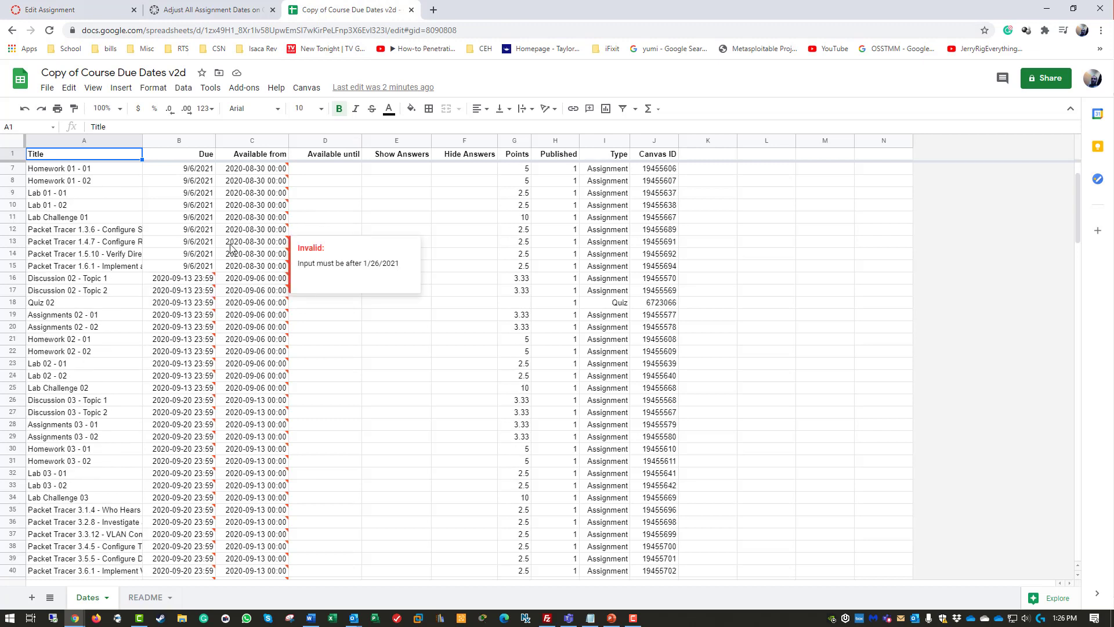
{"action": "scroll", "coordinate": [248, 290], "scroll_direction": "down", "scroll_amount": 3}
{"action": "scroll", "coordinate": [249, 290], "scroll_direction": "up", "scroll_amount": 5}
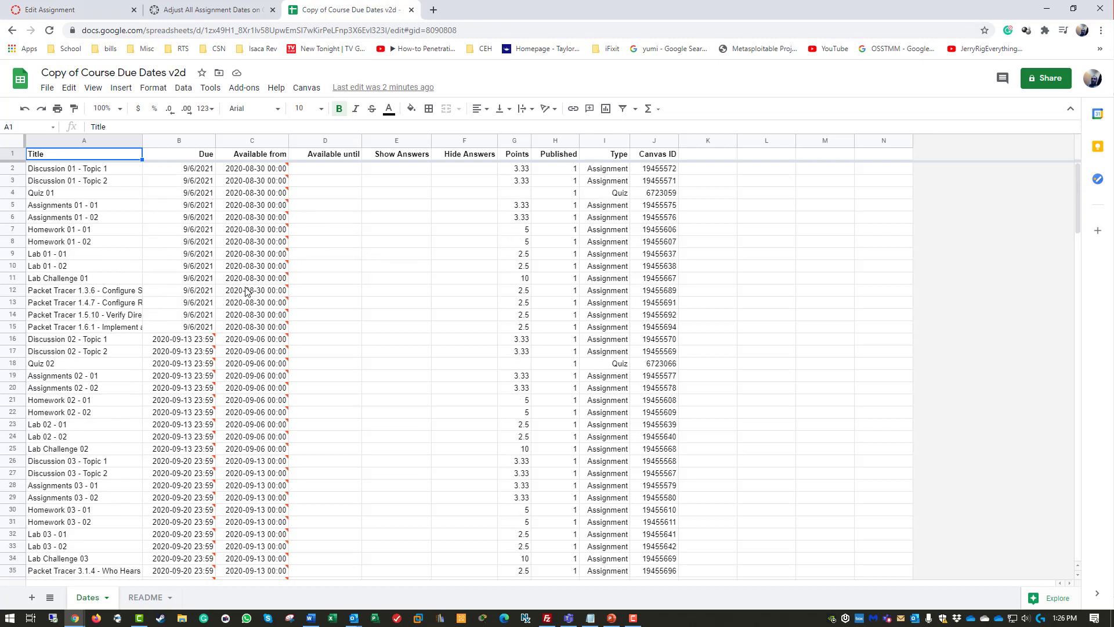
{"action": "left_click", "coordinate": [211, 328]}
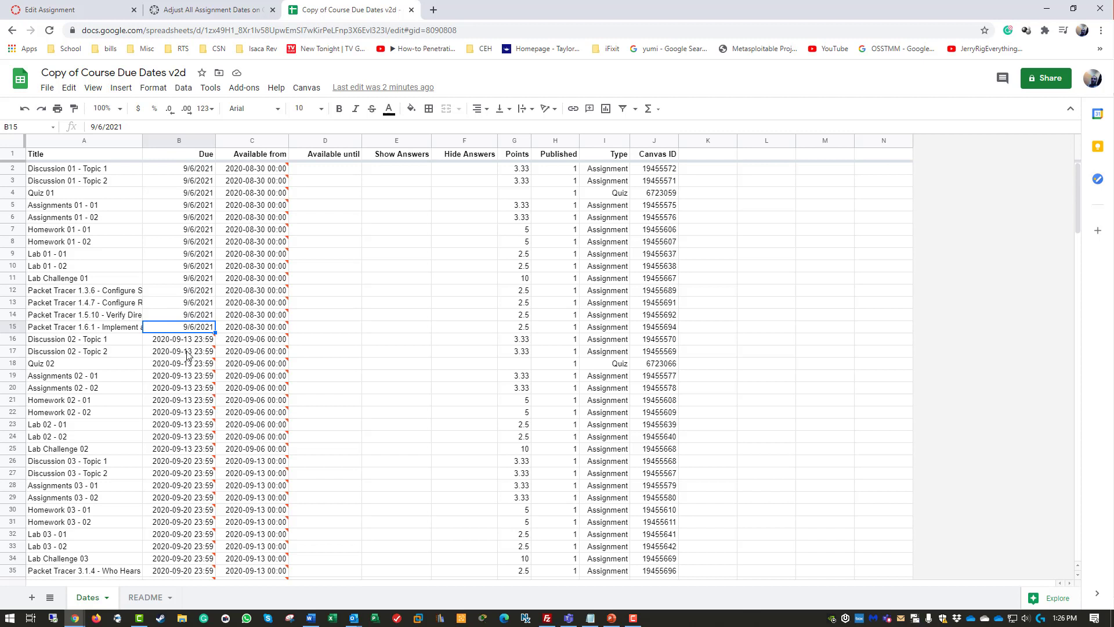
{"action": "mouse_move", "coordinate": [178, 446]}
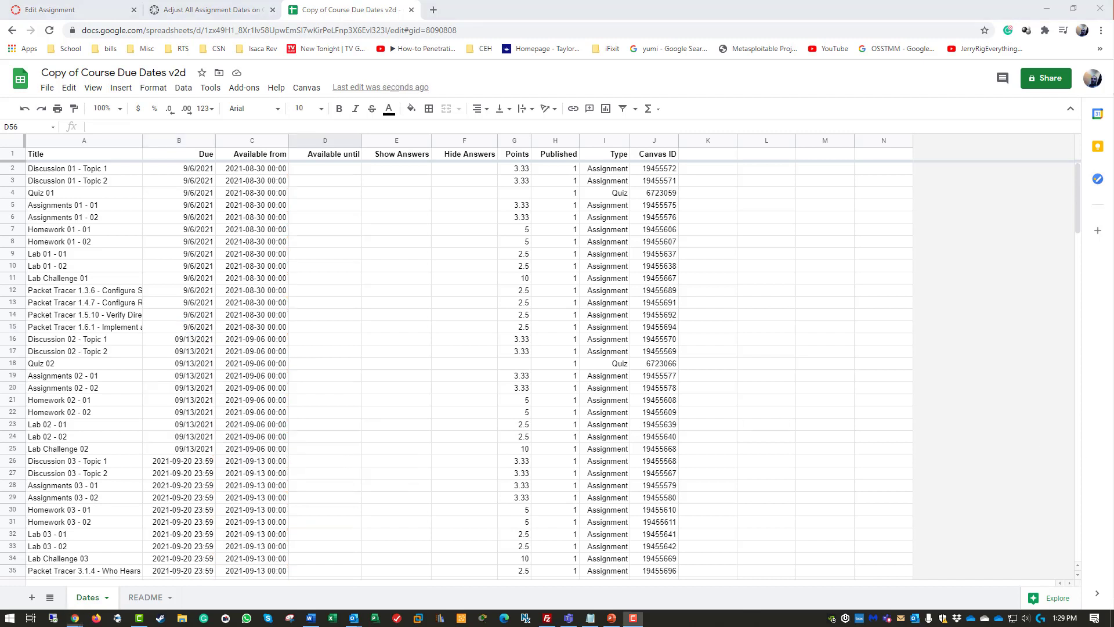
{"action": "left_click", "coordinate": [200, 218]}
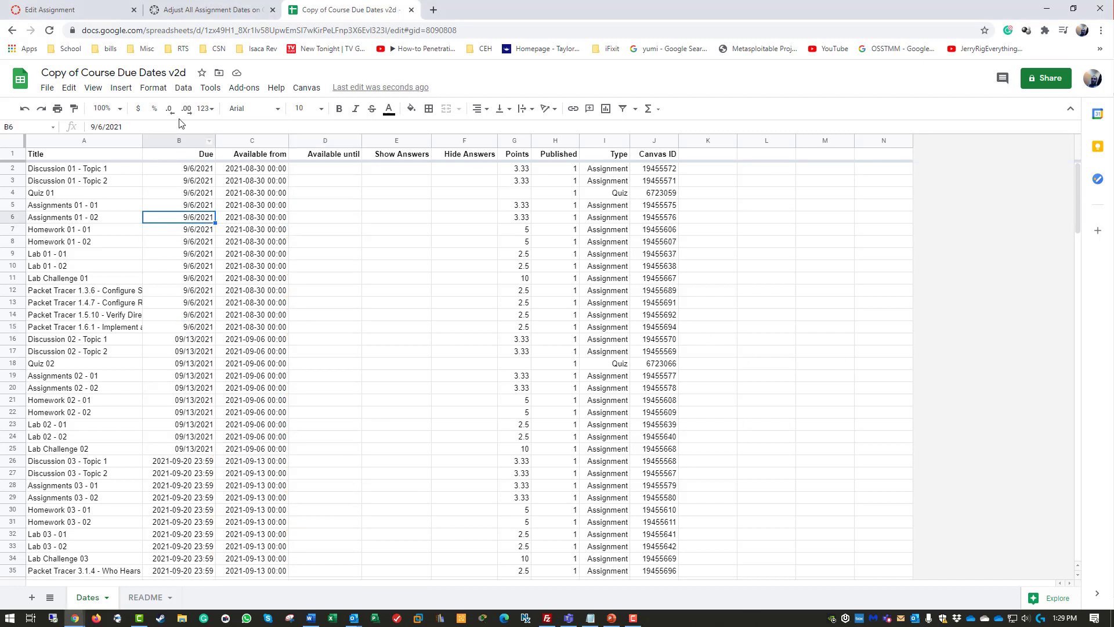
{"action": "left_click", "coordinate": [120, 88]}
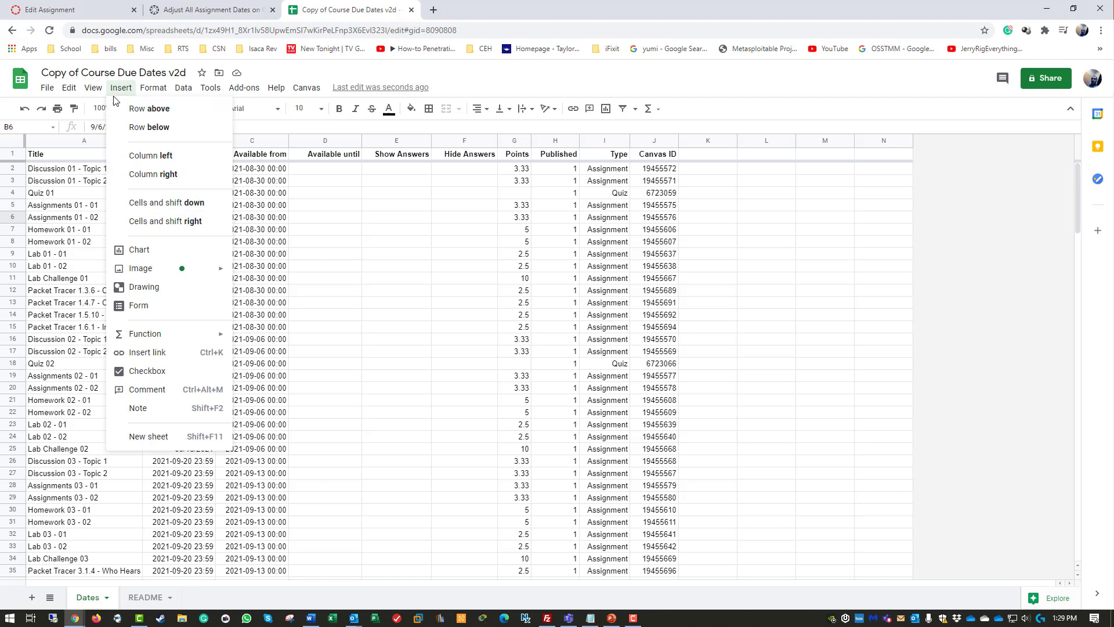
{"action": "mouse_move", "coordinate": [69, 88]}
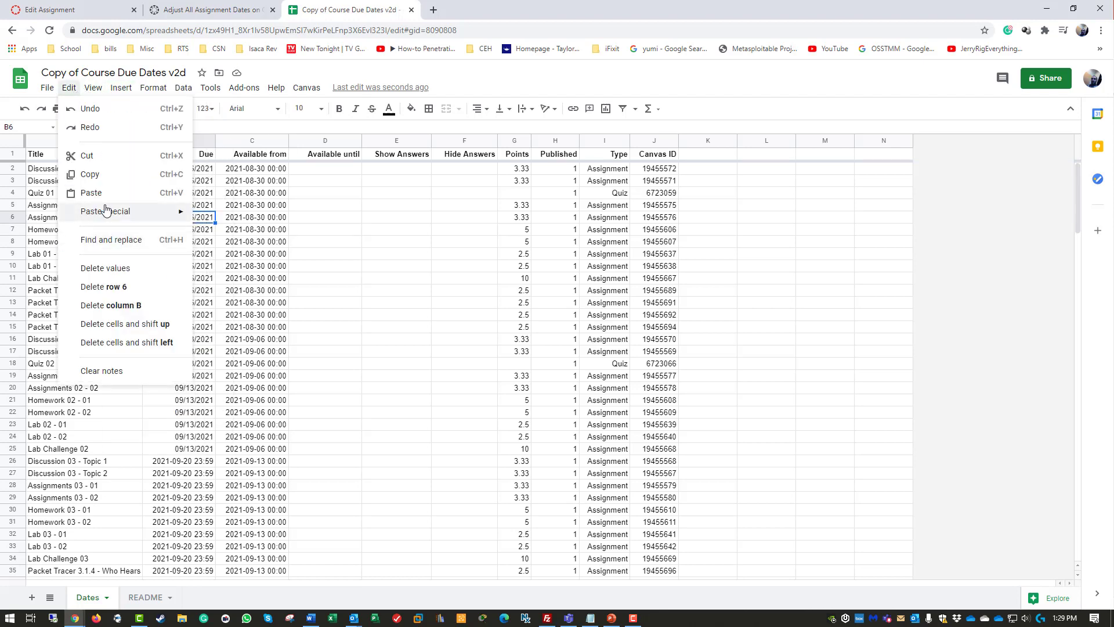
{"action": "left_click", "coordinate": [322, 208]}
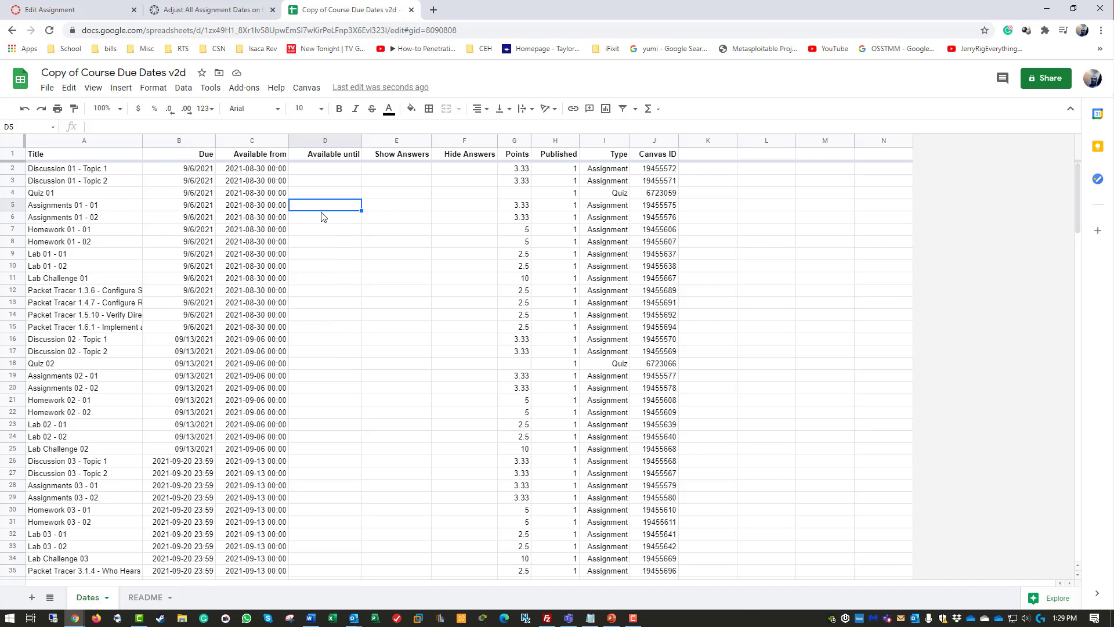
{"action": "scroll", "coordinate": [301, 308], "scroll_direction": "down", "scroll_amount": 3}
{"action": "scroll", "coordinate": [299, 307], "scroll_direction": "up", "scroll_amount": 3}
Run Canvas > Save Due Dates on the Dates sheet, then return to the Homework 01 - 01 editor.
{"action": "left_click", "coordinate": [306, 87]}
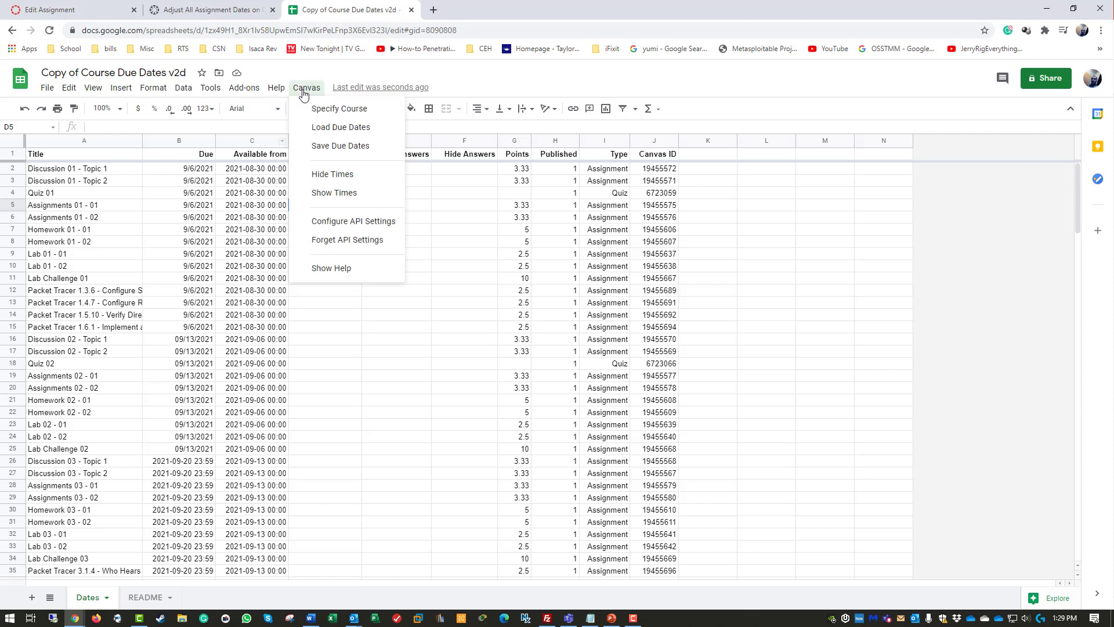
{"action": "left_click", "coordinate": [330, 147]}
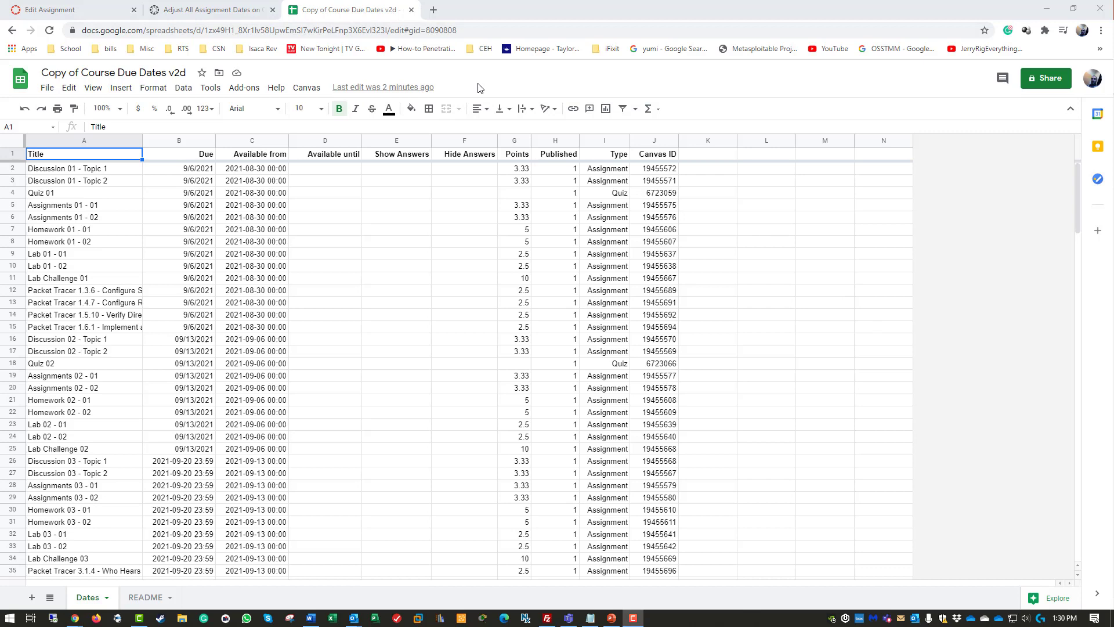
{"action": "left_click", "coordinate": [58, 10]}
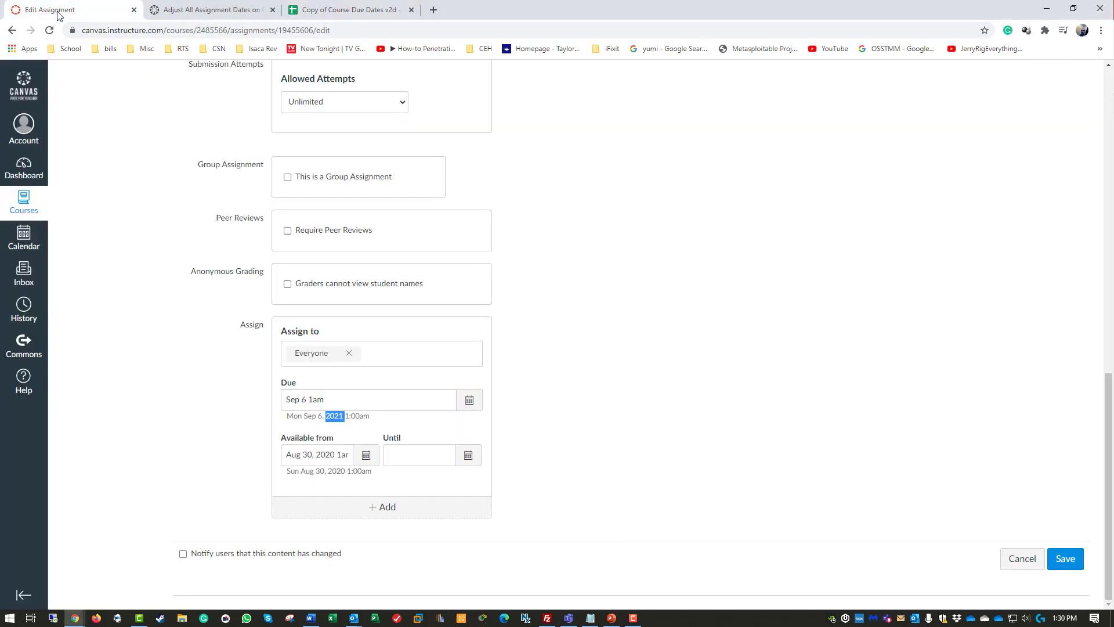
Open TC-240's Assignments list and review the week 1–8 availability and due dates.
{"action": "left_click", "coordinate": [23, 212]}
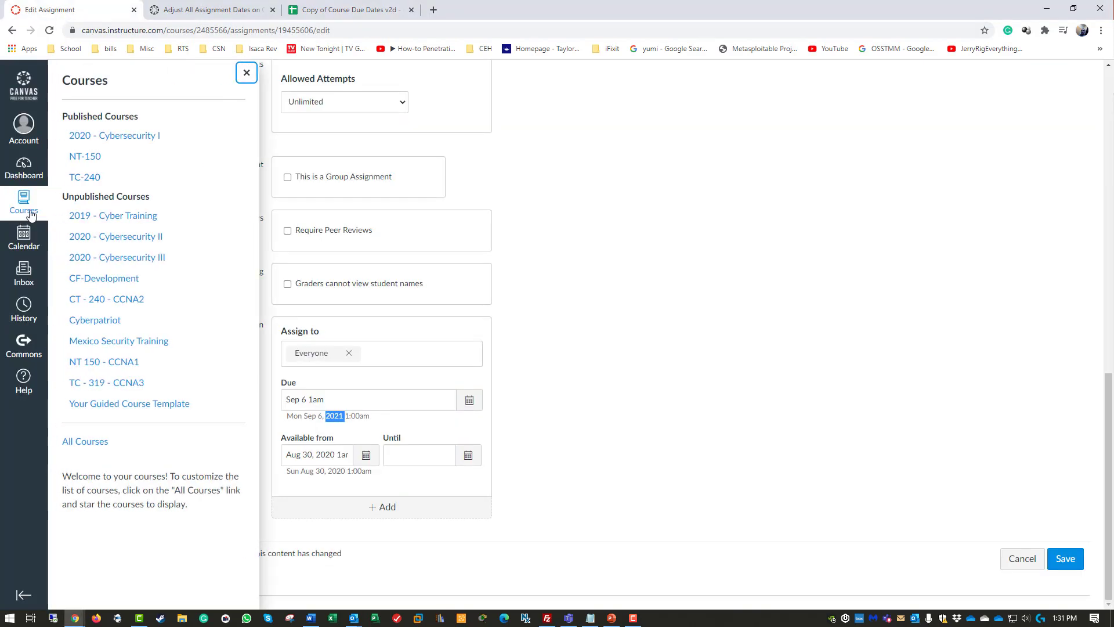
{"action": "left_click", "coordinate": [93, 181]}
{"action": "left_click", "coordinate": [93, 178]}
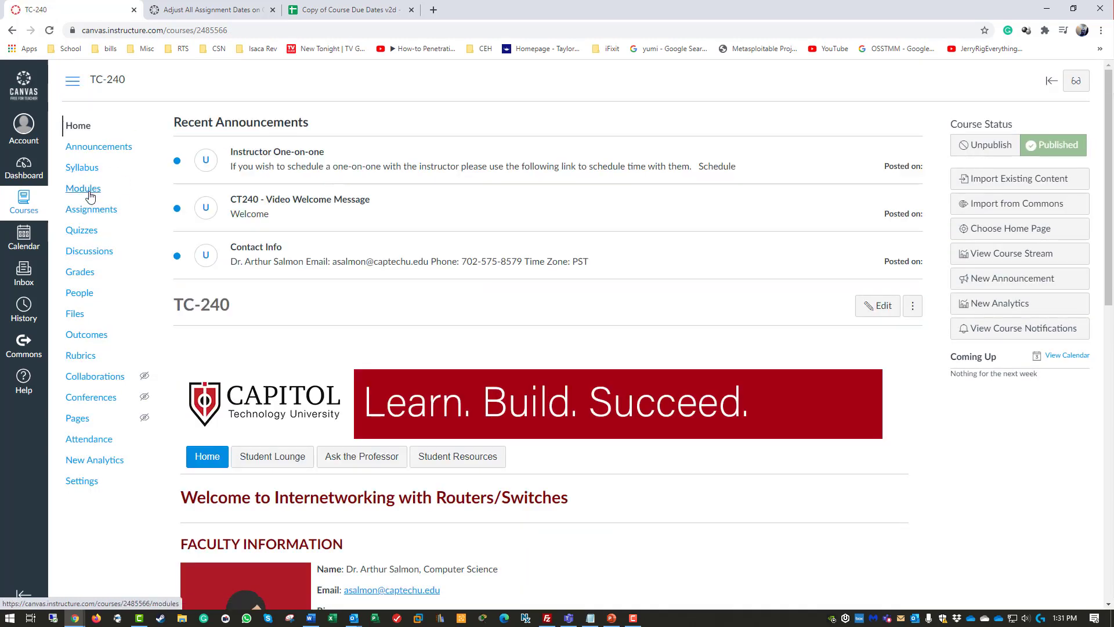
{"action": "left_click", "coordinate": [98, 211]}
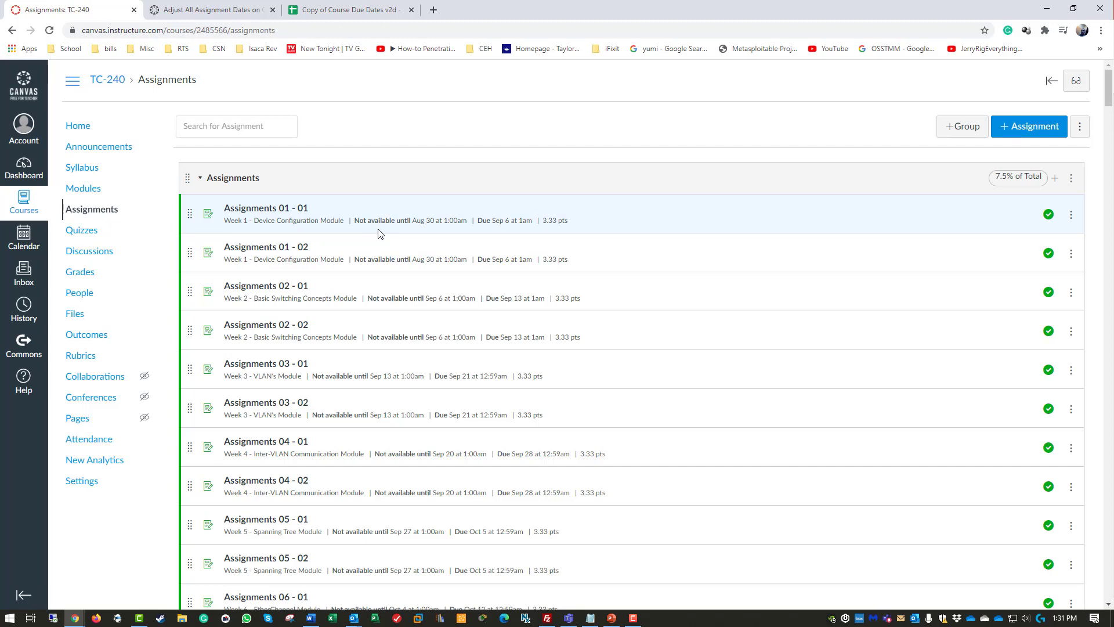
{"action": "scroll", "coordinate": [385, 249], "scroll_direction": "down", "scroll_amount": 2}
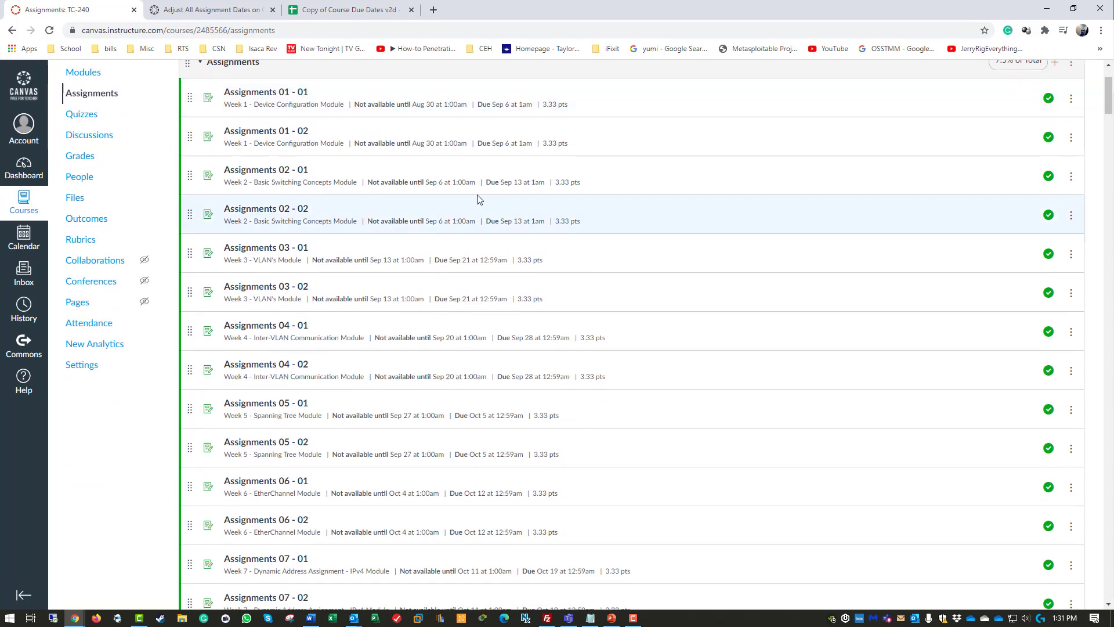
{"action": "scroll", "coordinate": [476, 293], "scroll_direction": "down", "scroll_amount": 9}
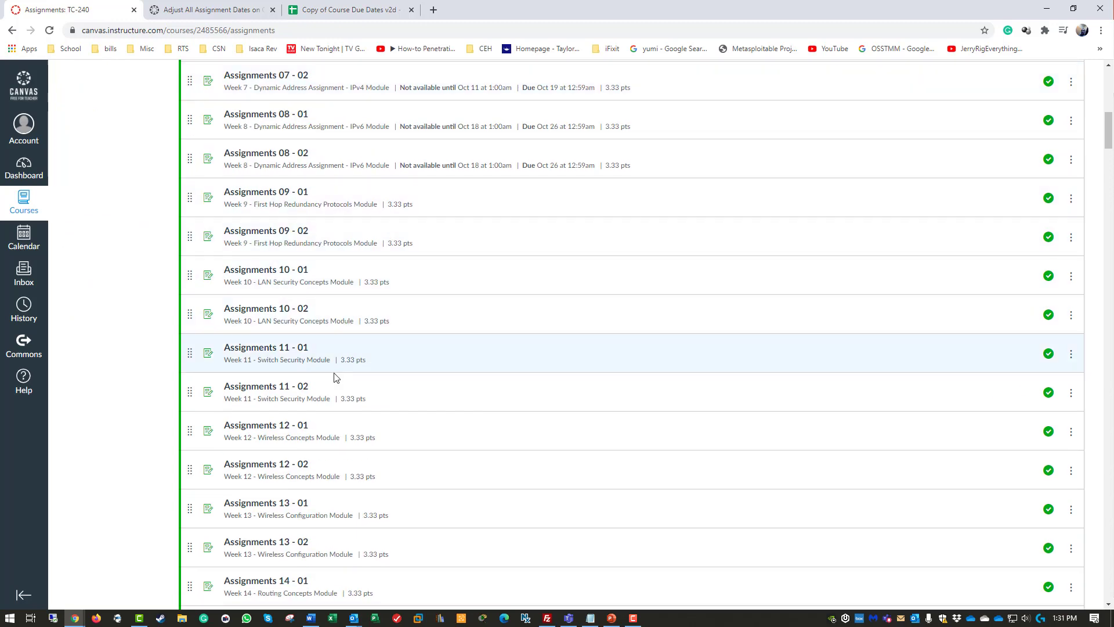
{"action": "scroll", "coordinate": [323, 436], "scroll_direction": "up", "scroll_amount": 7}
{"action": "scroll", "coordinate": [321, 437], "scroll_direction": "up", "scroll_amount": 4}
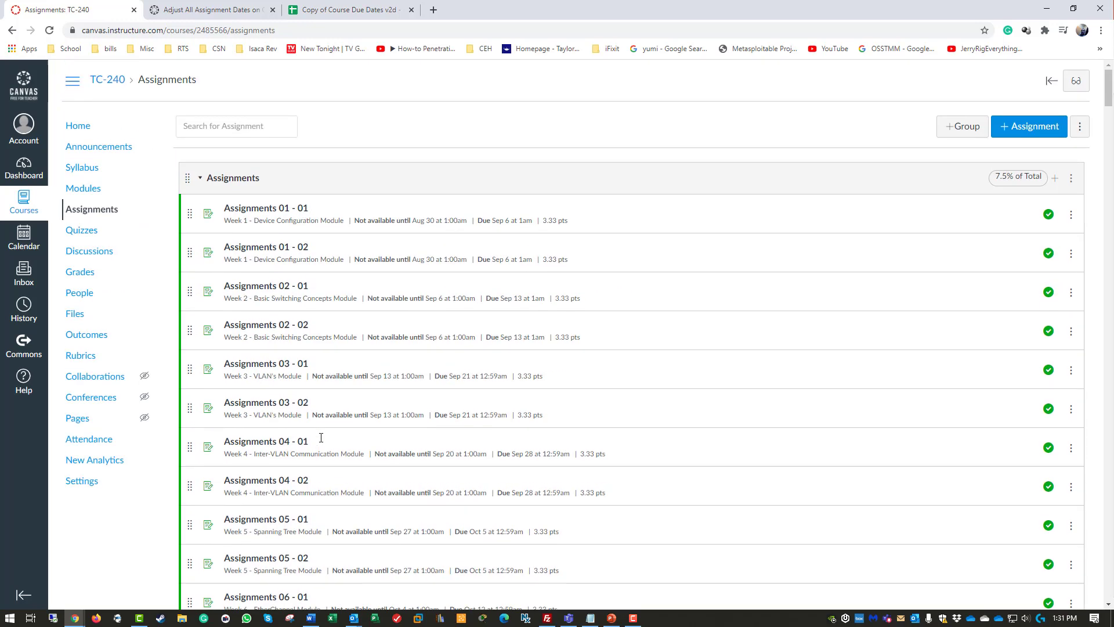